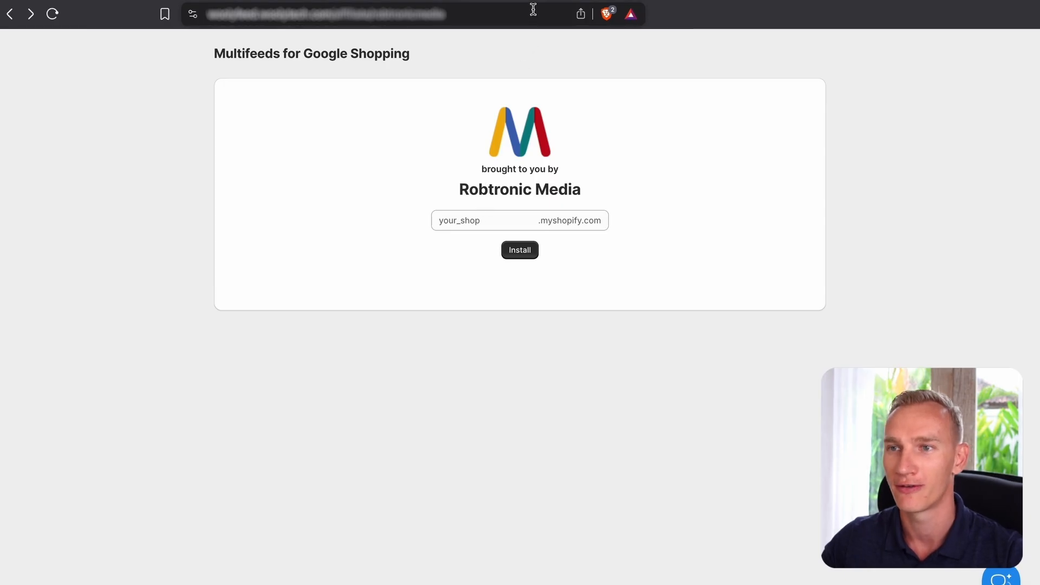
Copy the store's handle from the Shopify admin address, enter it as the shop domain and install Multifeeds for Google Shopping.
{"action": "left_click", "coordinate": [509, 1]}
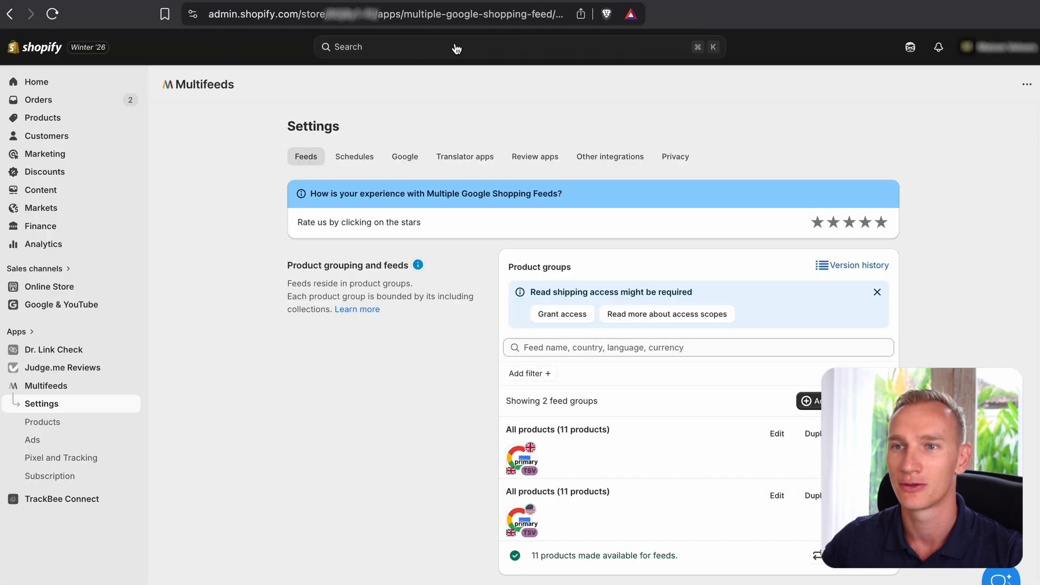
{"action": "left_click_drag", "start_coordinate": [378, 13], "coordinate": [296, 12]}
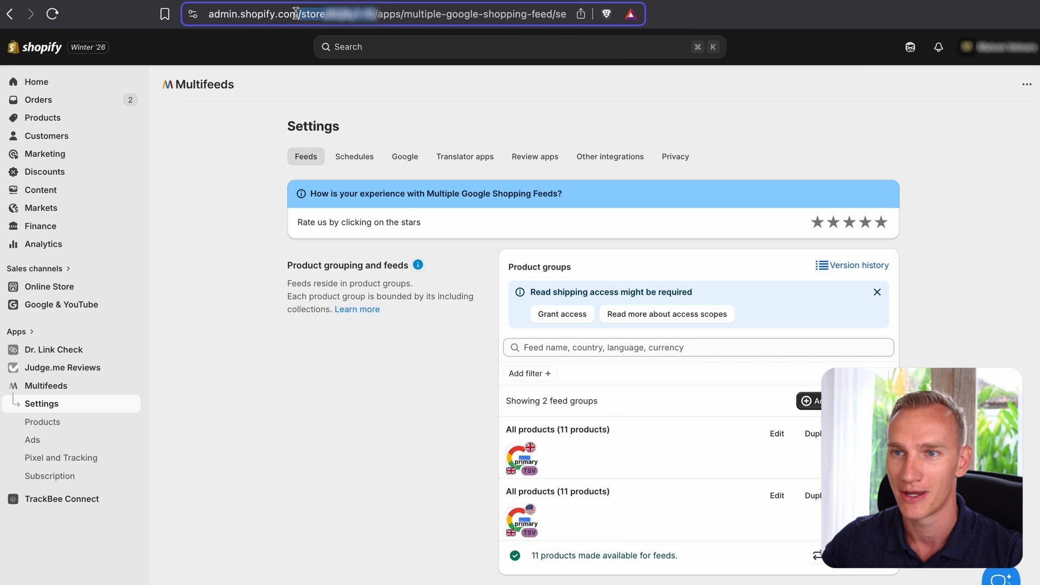
{"action": "left_click", "coordinate": [332, 11]}
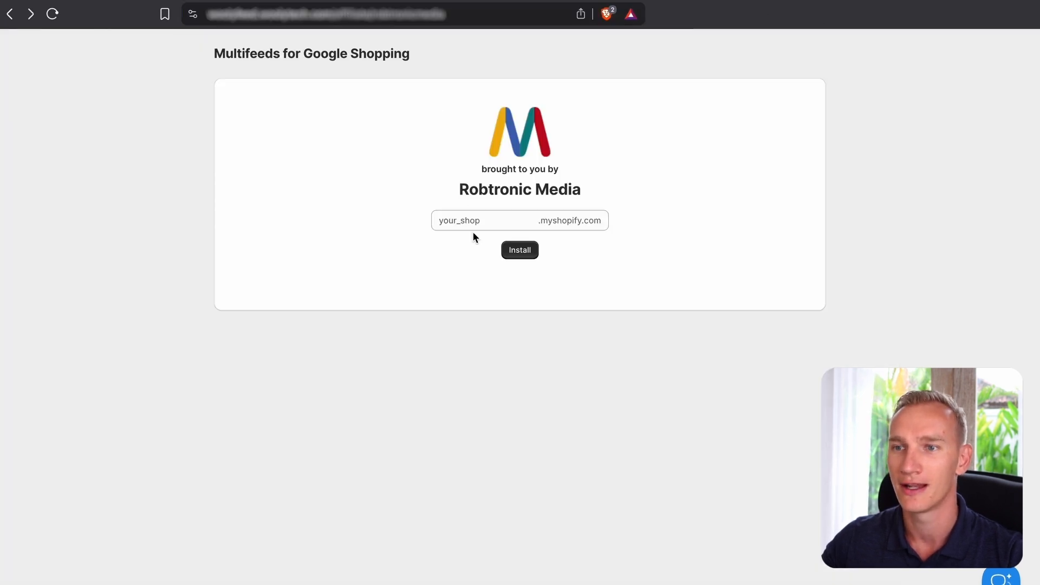
{"action": "left_click", "coordinate": [473, 225]}
{"action": "left_click", "coordinate": [503, 250]}
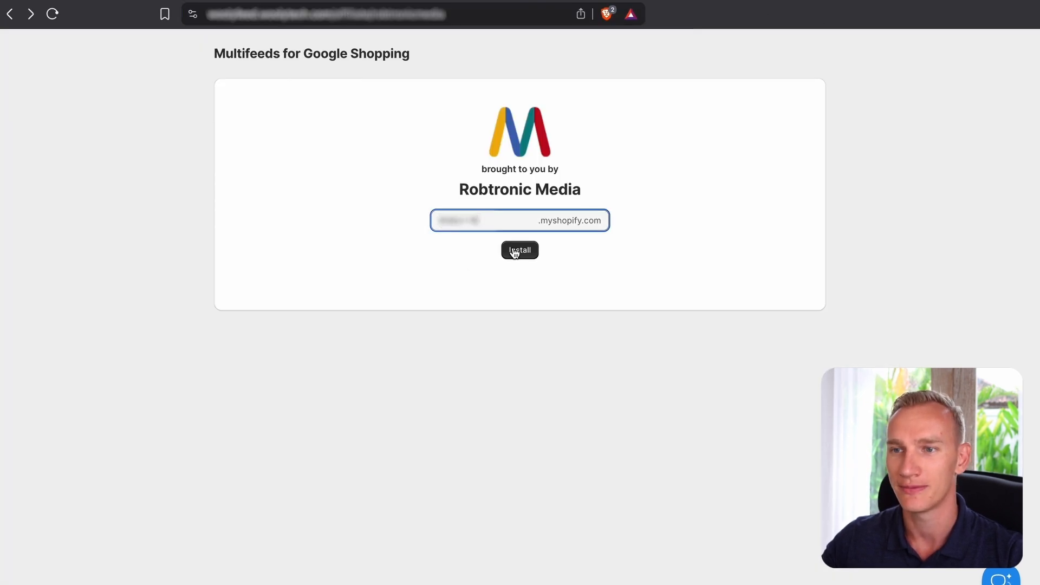
{"action": "left_click", "coordinate": [528, 258]}
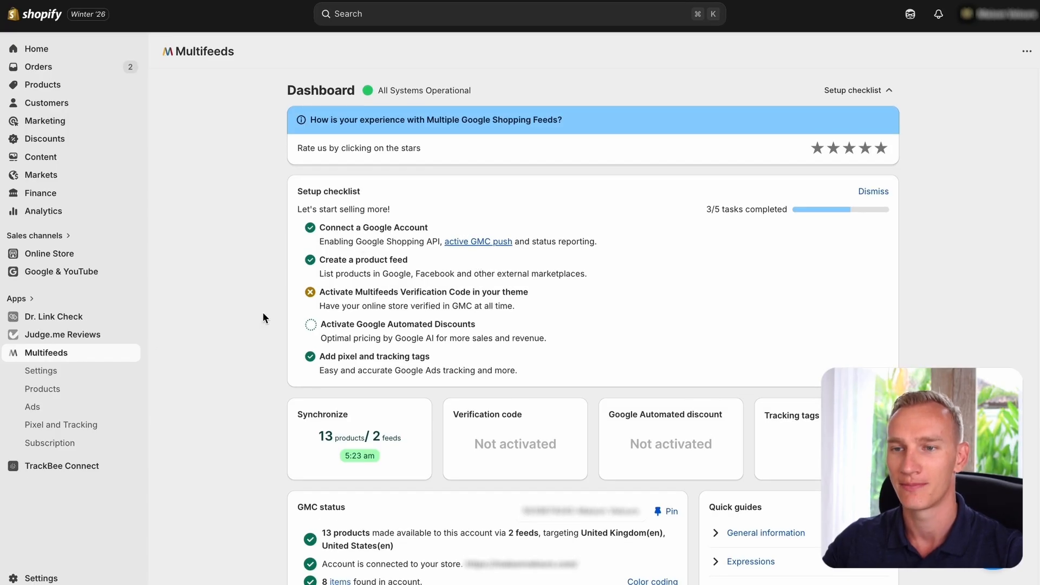
Review the Google settings in Multifeeds, and start a new product group in the feed settings.
{"action": "left_click", "coordinate": [87, 371]}
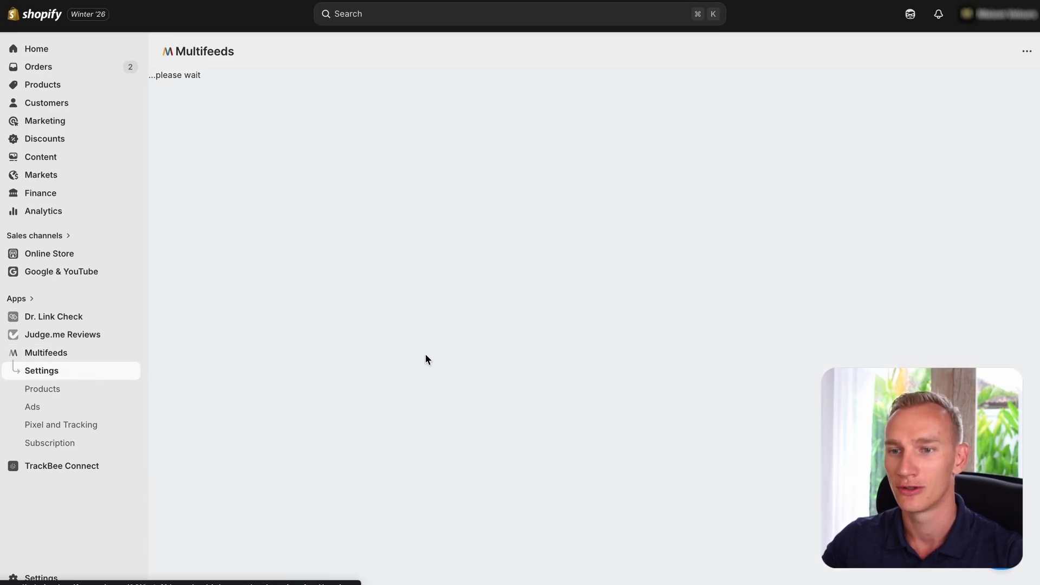
{"action": "left_click", "coordinate": [413, 126]}
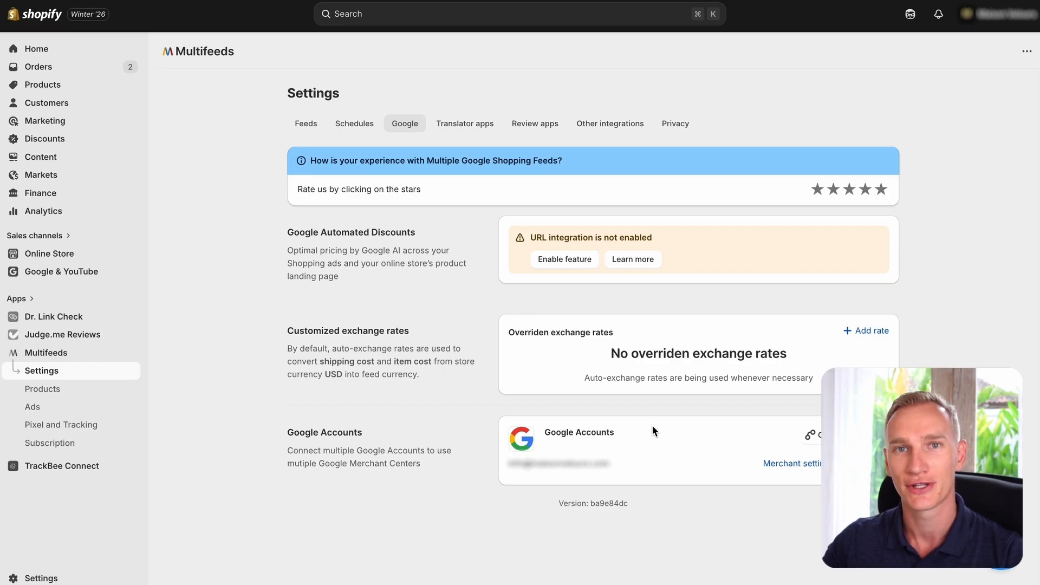
{"action": "left_click", "coordinate": [314, 130]}
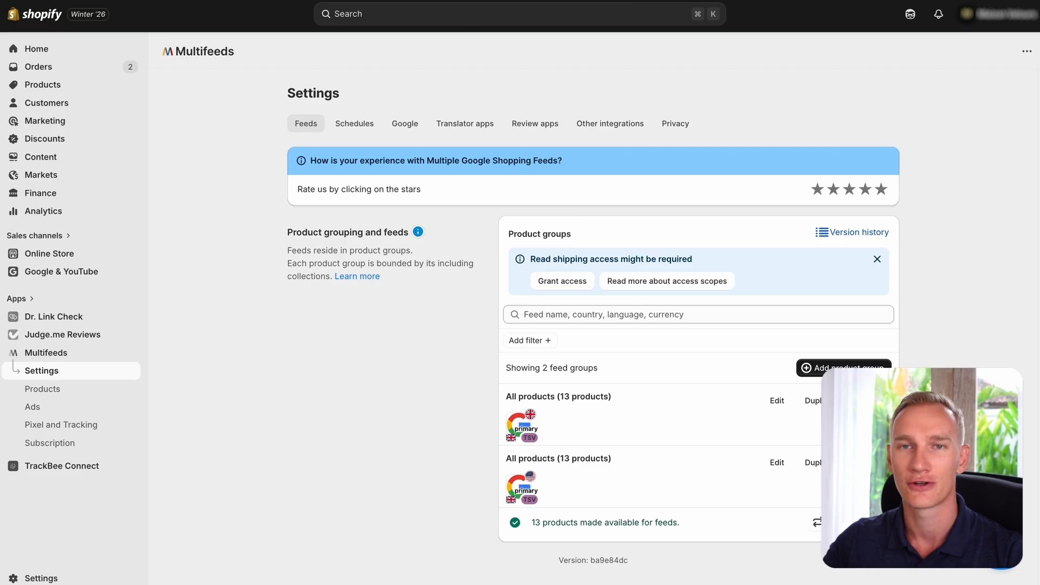
{"action": "left_click", "coordinate": [812, 368]}
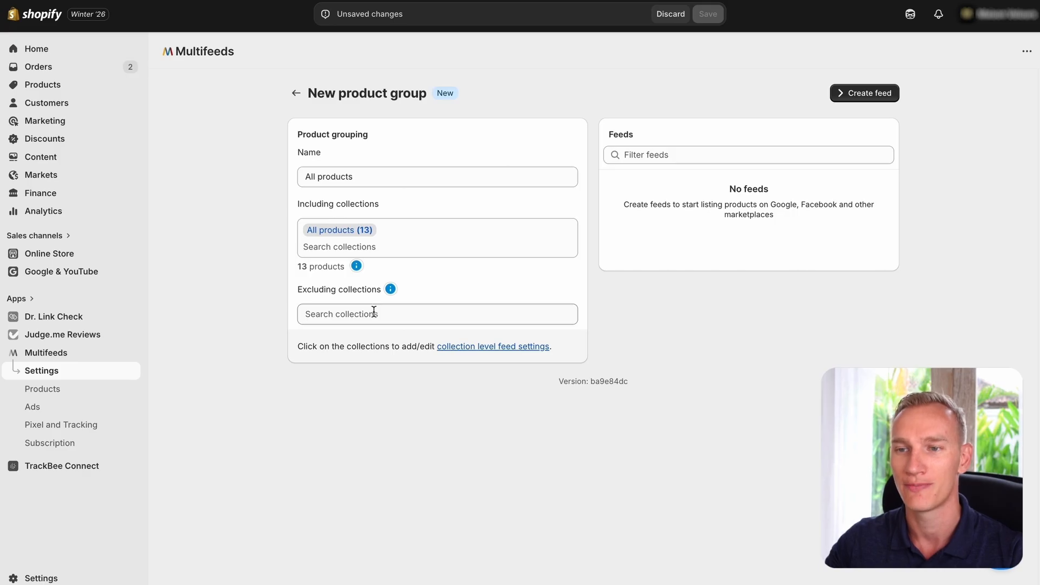
Look through the collections available for inclusion in and exclusion from the new product group.
{"action": "left_click", "coordinate": [376, 247]}
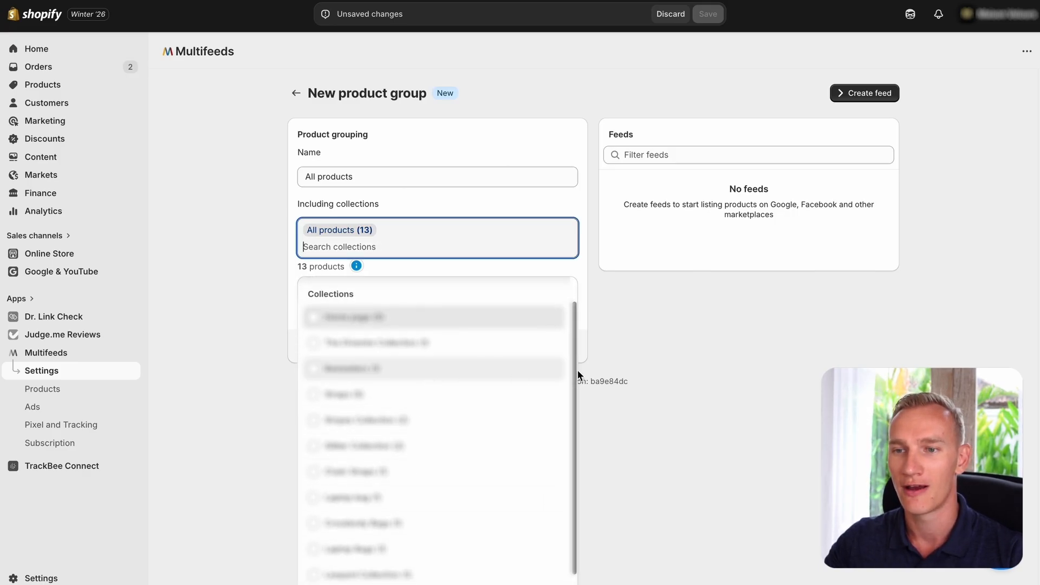
{"action": "left_click", "coordinate": [575, 335]}
{"action": "left_click", "coordinate": [390, 321]}
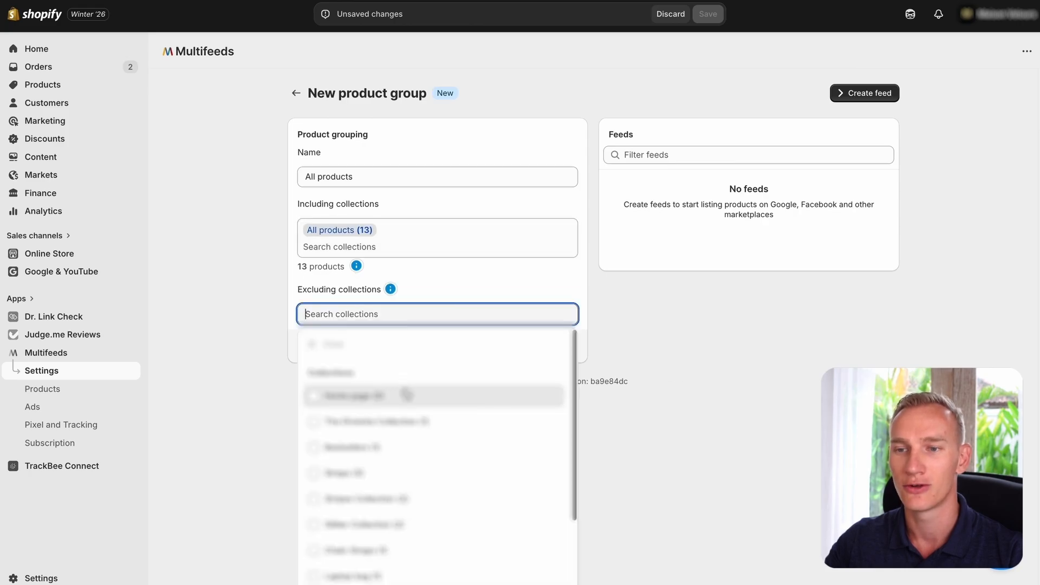
{"action": "scroll", "coordinate": [406, 399], "scroll_direction": "down", "scroll_amount": 2}
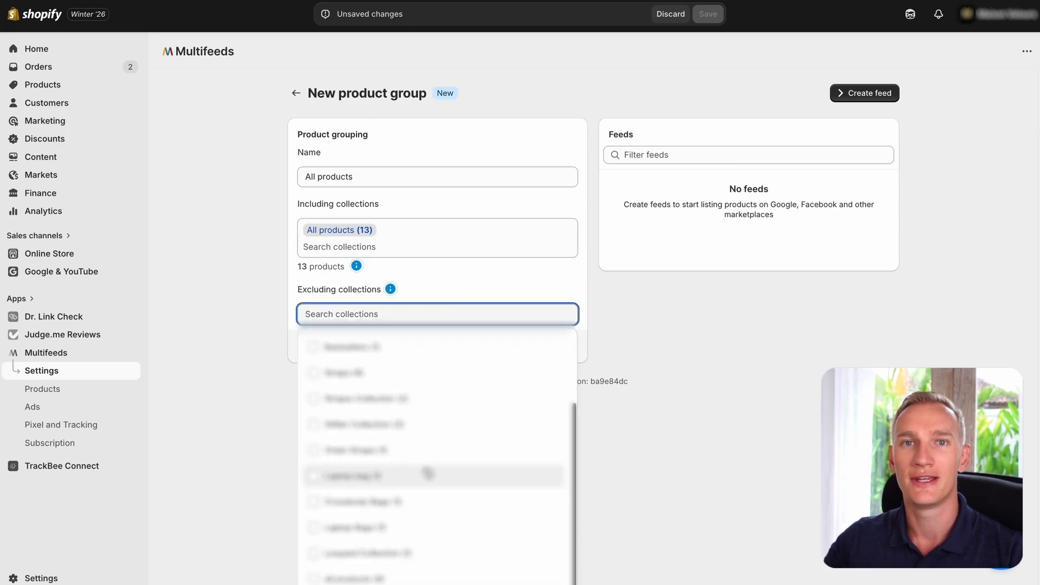
{"action": "left_click", "coordinate": [671, 453]}
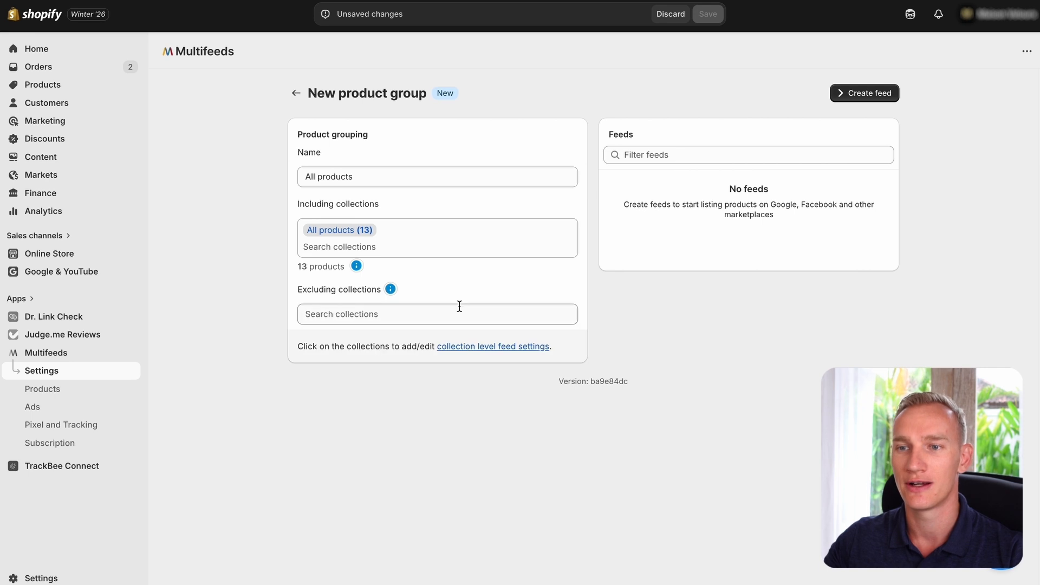
{"action": "left_click", "coordinate": [425, 316]}
{"action": "left_click", "coordinate": [694, 384]}
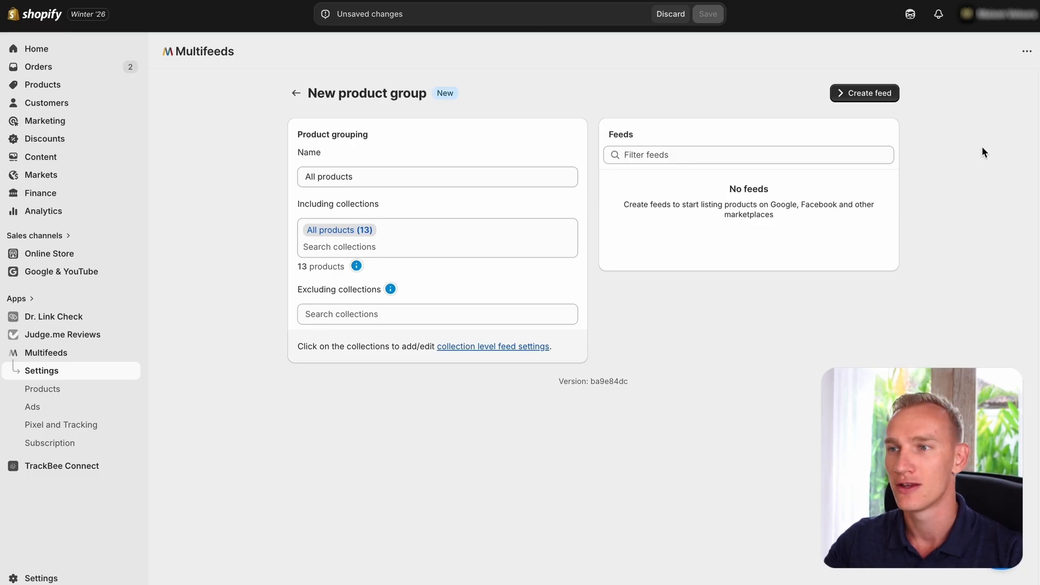
Create a Primary feed for Google Shopping in the product group, proceeding without a Merchant Account.
{"action": "left_click", "coordinate": [889, 99]}
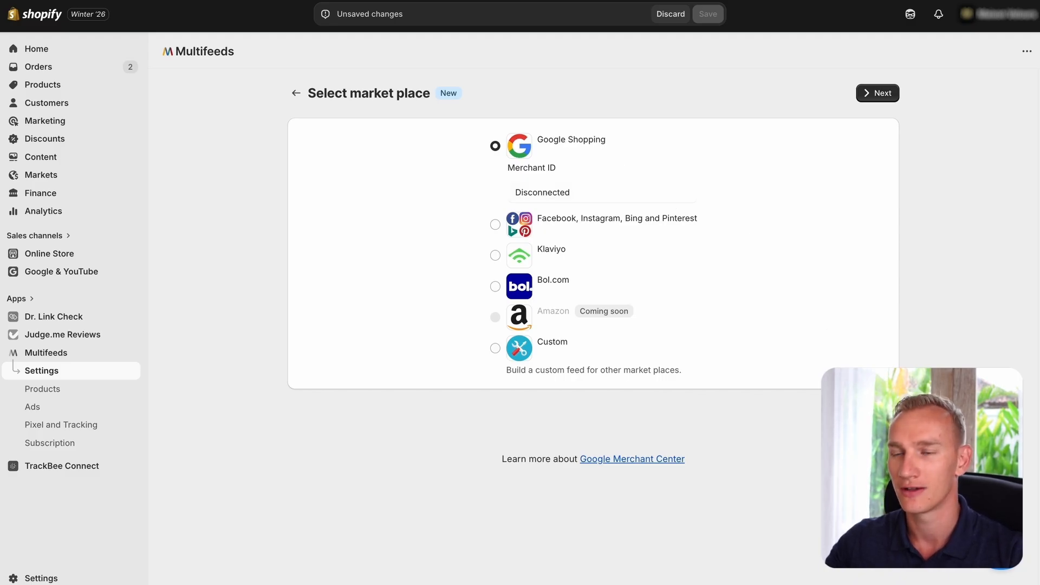
{"action": "left_click", "coordinate": [878, 93]}
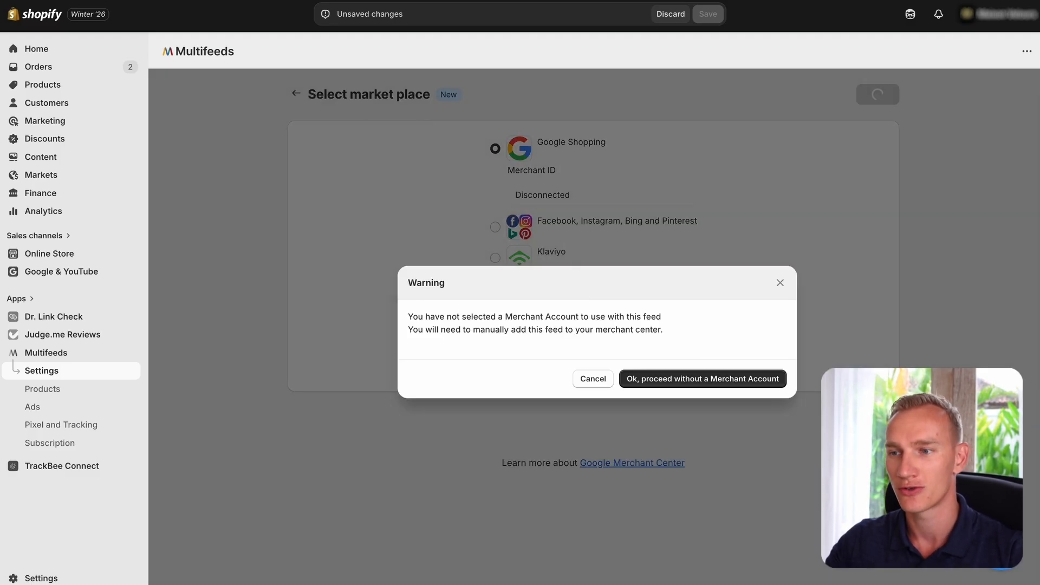
{"action": "left_click", "coordinate": [683, 385]}
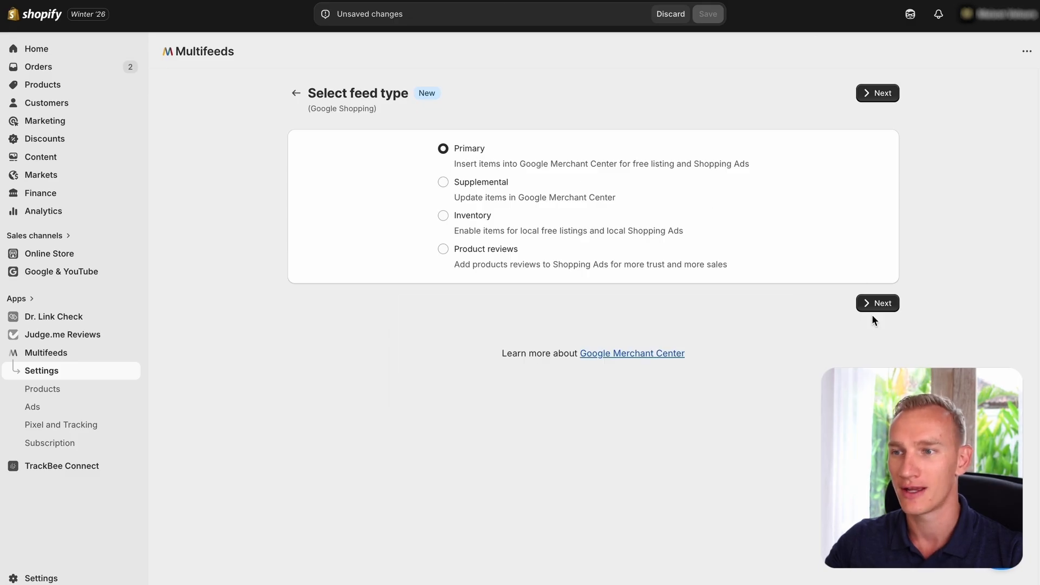
{"action": "left_click", "coordinate": [883, 304]}
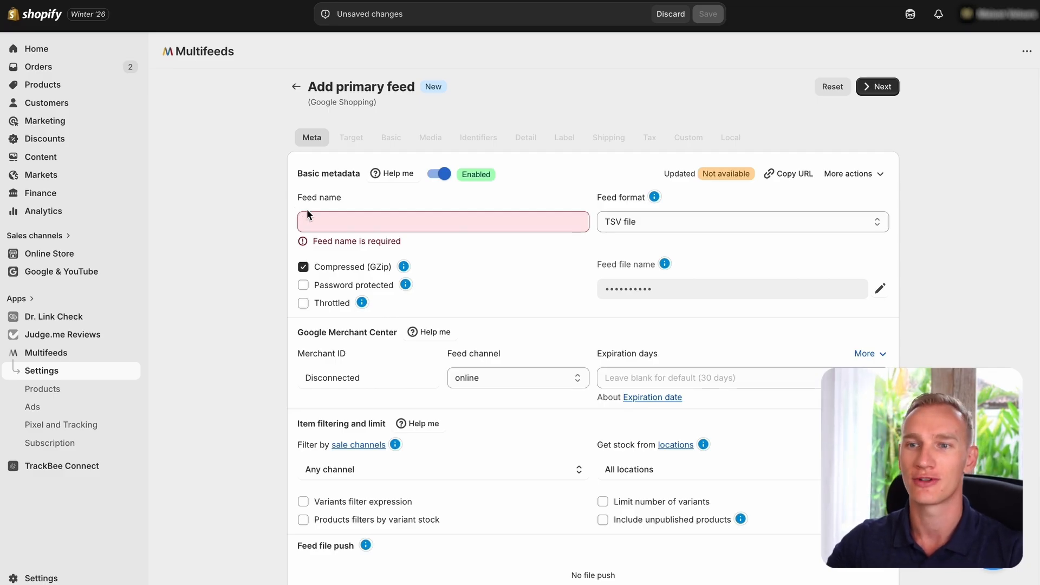
Name the primary feed "RTM - NL + BE (Shopname)".
{"action": "left_click", "coordinate": [326, 217]}
{"action": "type", "text": "RTM ="}
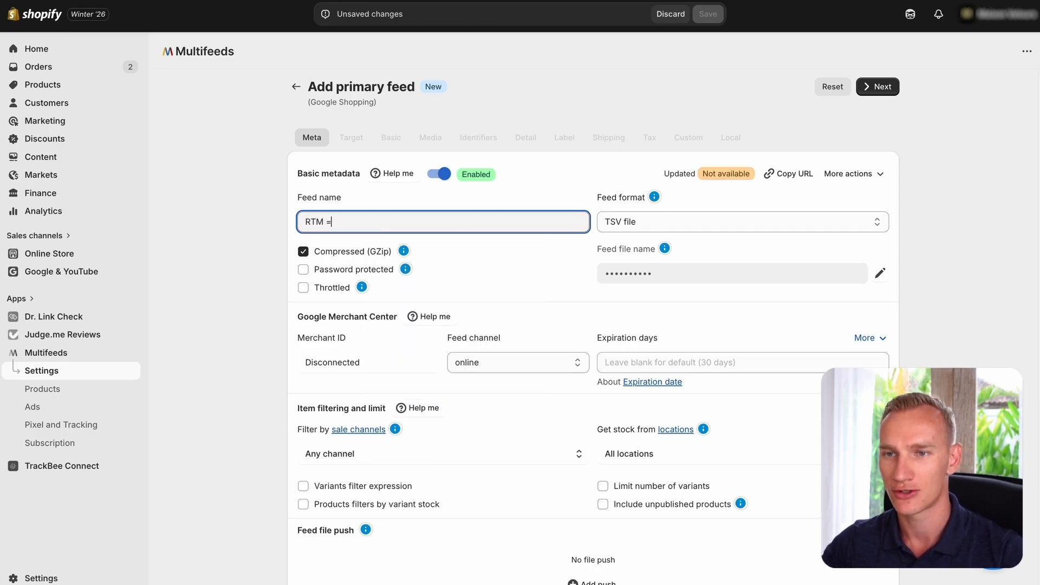
{"action": "key", "text": "BackSpace"}
{"action": "type", "text": "- NL + BB"}
{"action": "key", "text": "BackSpace"}
{"action": "type", "text": "E ("}
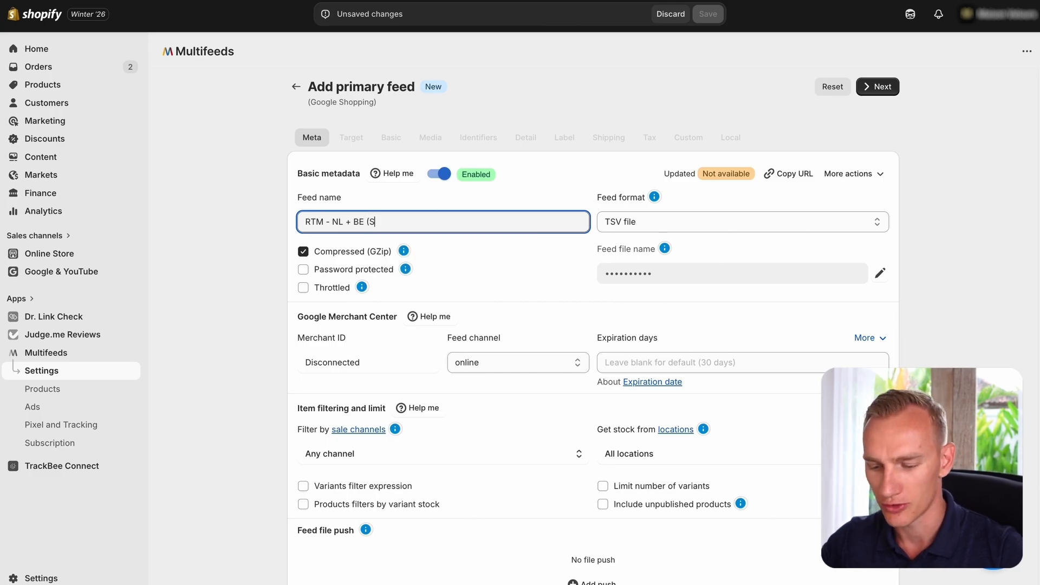
{"action": "type", "text": "Shopname)"}
{"action": "left_click", "coordinate": [213, 266]}
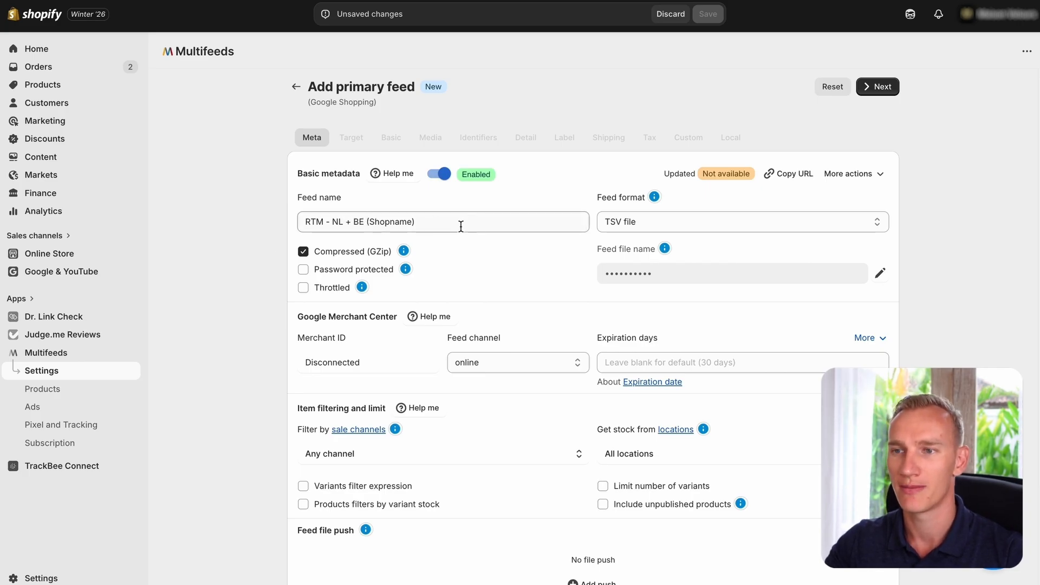
Set the feed format to API and link the feed to the store's first listed Google merchant ID.
{"action": "left_click", "coordinate": [625, 219]}
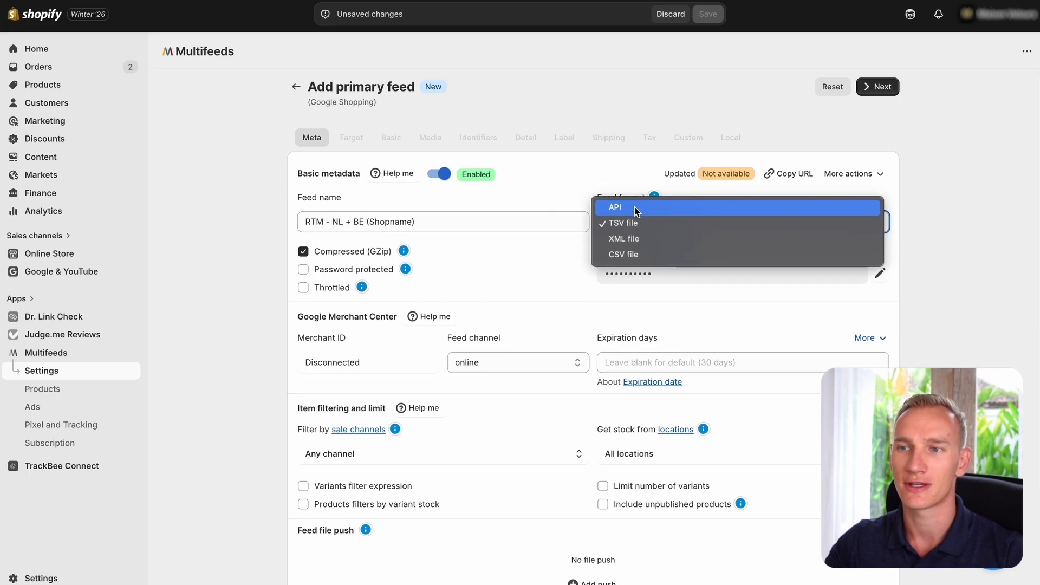
{"action": "left_click", "coordinate": [635, 210]}
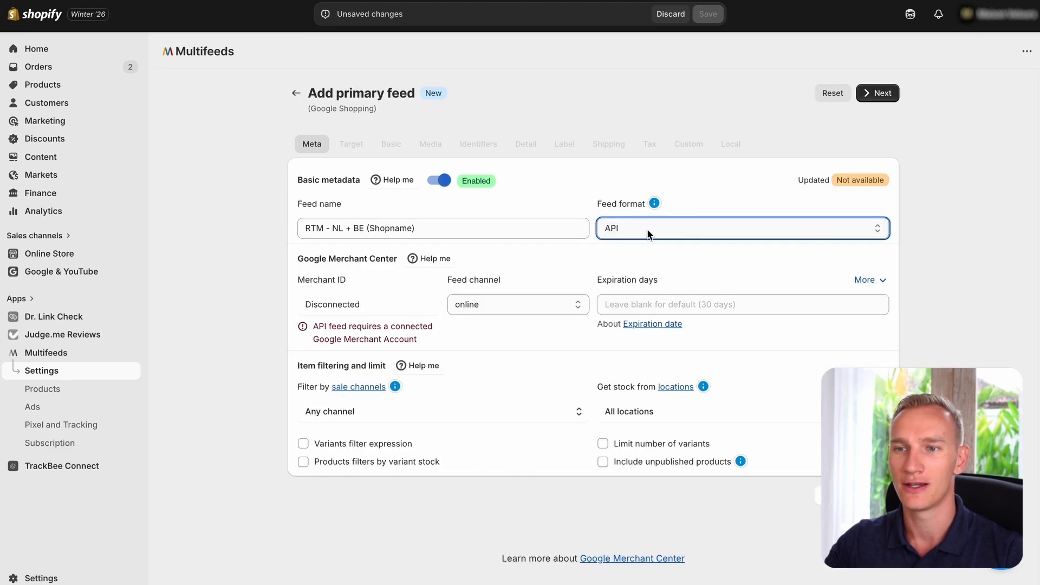
{"action": "left_click", "coordinate": [352, 309]}
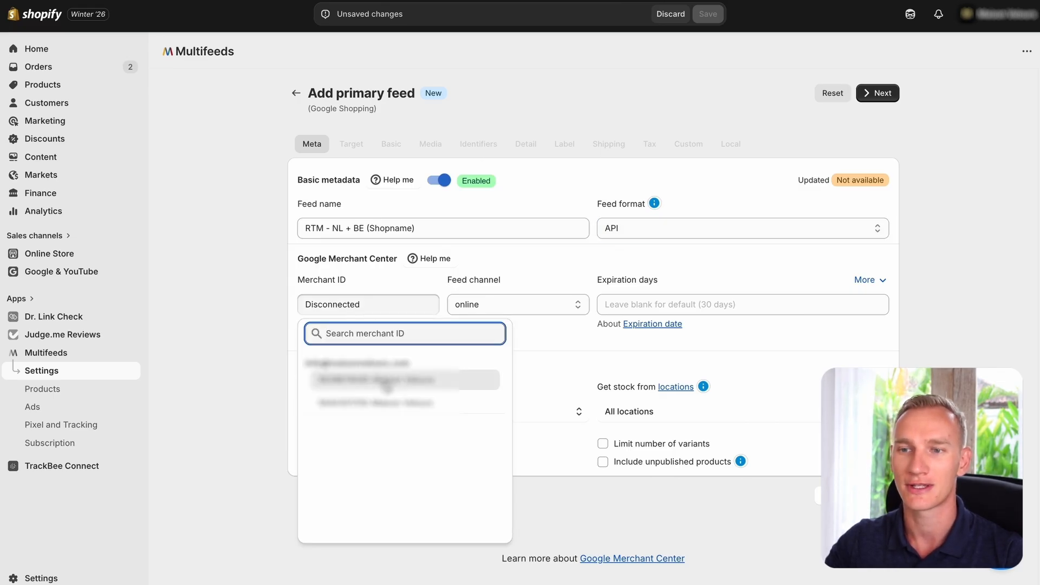
{"action": "left_click", "coordinate": [249, 267]}
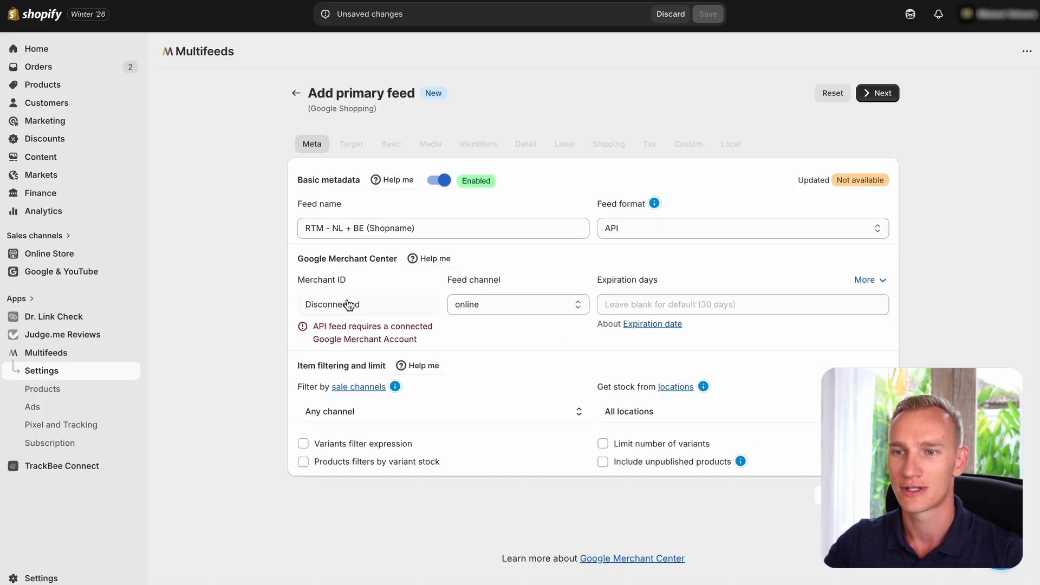
{"action": "left_click", "coordinate": [350, 306]}
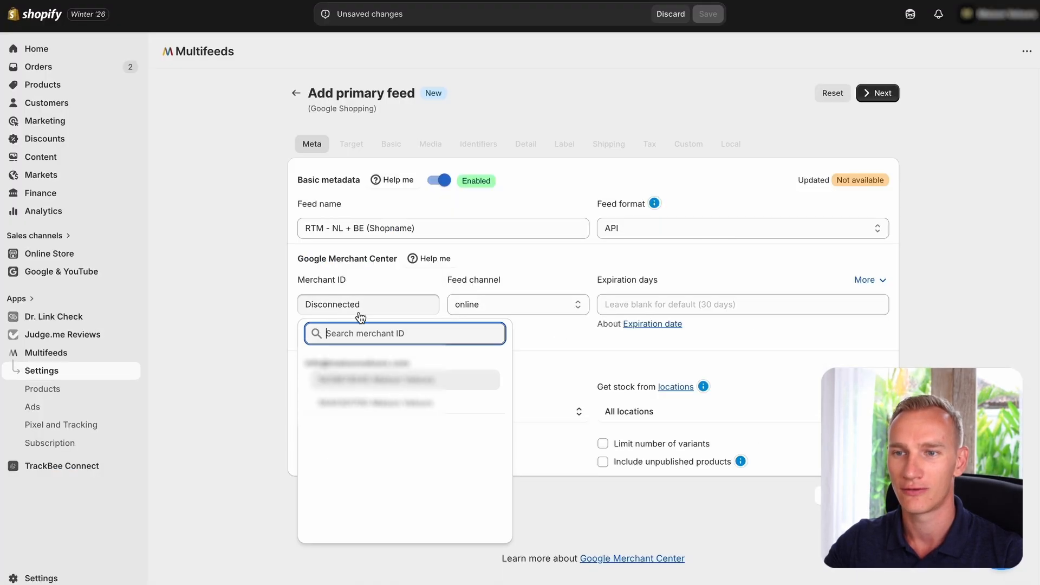
{"action": "left_click", "coordinate": [419, 380]}
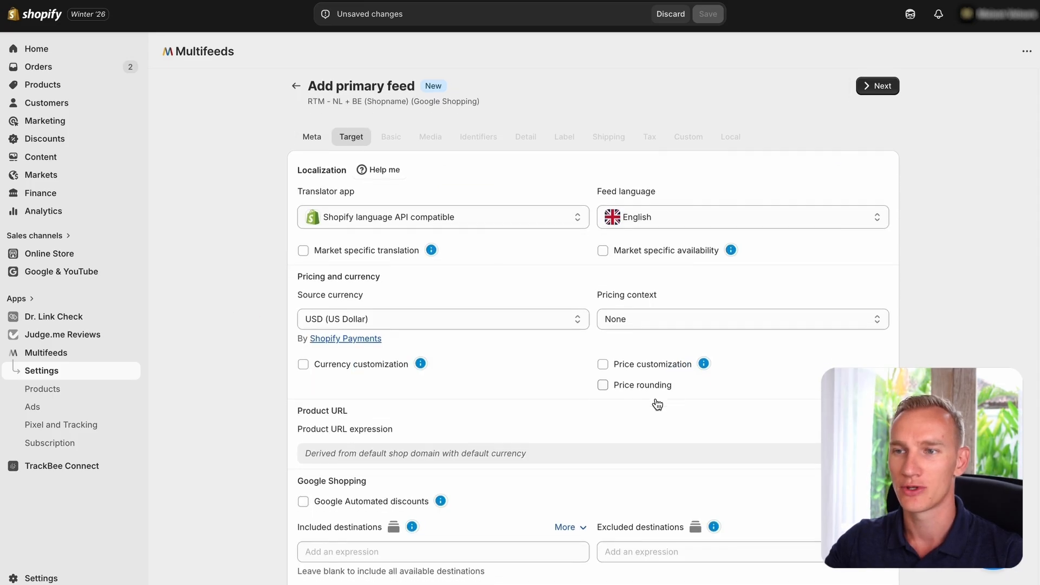
Keep English as the feed language and USD (US Dollar) as the source currency in the feed's target settings.
{"action": "scroll", "coordinate": [536, 314], "scroll_direction": "down", "scroll_amount": 1}
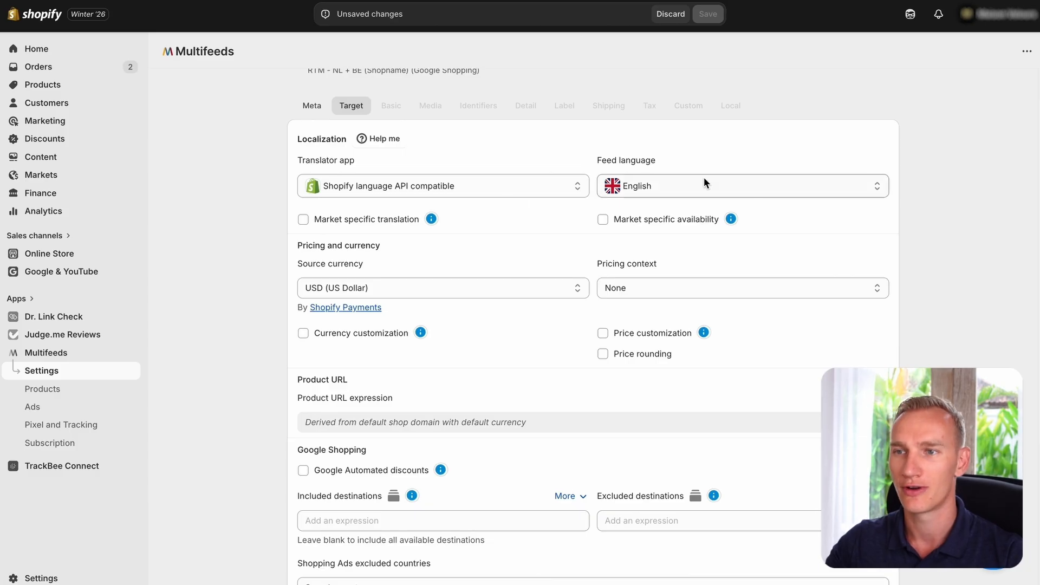
{"action": "left_click", "coordinate": [647, 187]}
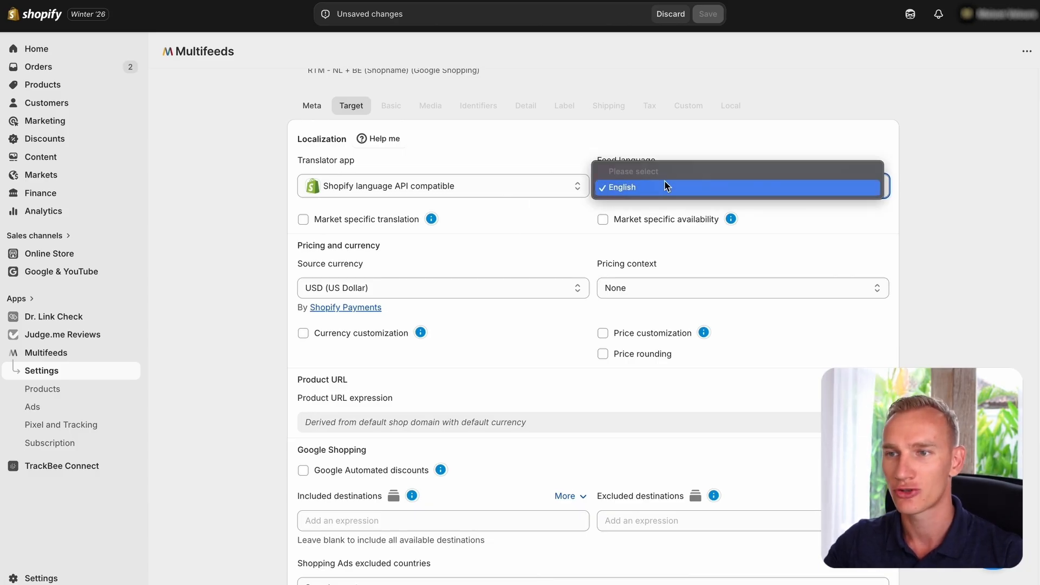
{"action": "left_click", "coordinate": [982, 183]}
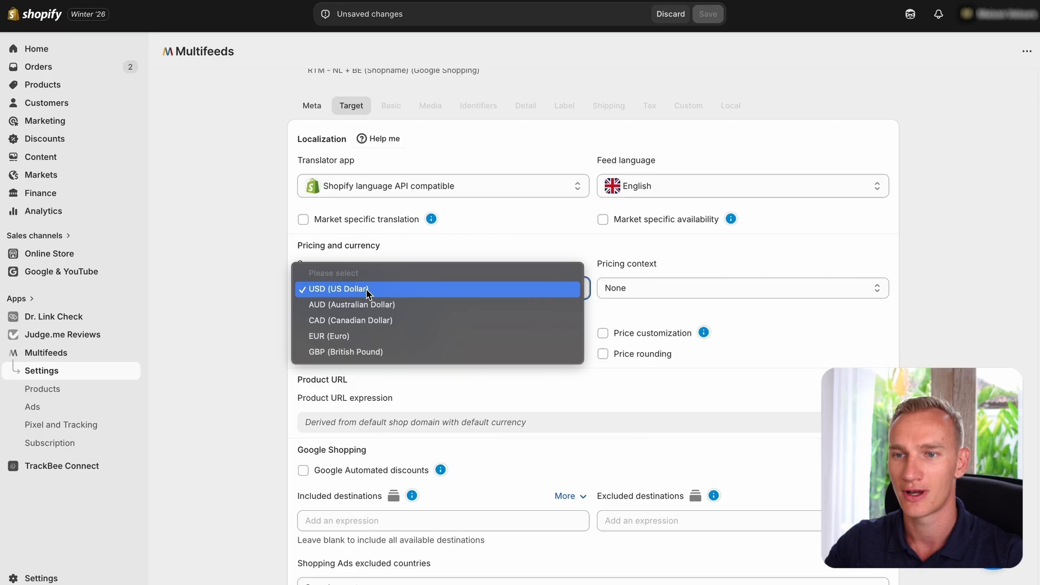
{"action": "left_click", "coordinate": [372, 291]}
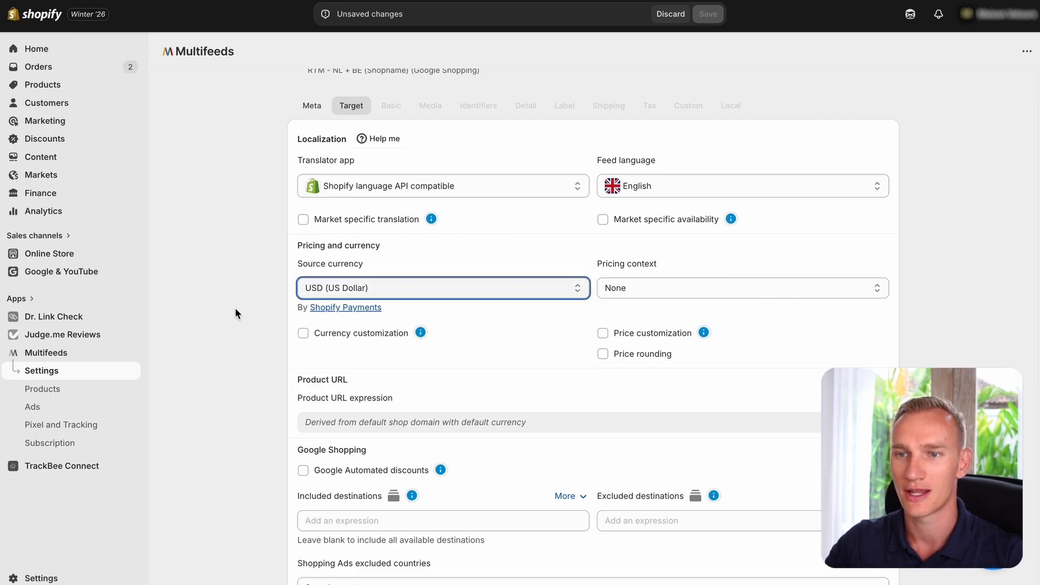
Remove the Netherlands from the feed label's target countries.
{"action": "scroll", "coordinate": [235, 308], "scroll_direction": "down", "scroll_amount": 1}
{"action": "scroll", "coordinate": [235, 312], "scroll_direction": "down", "scroll_amount": 5}
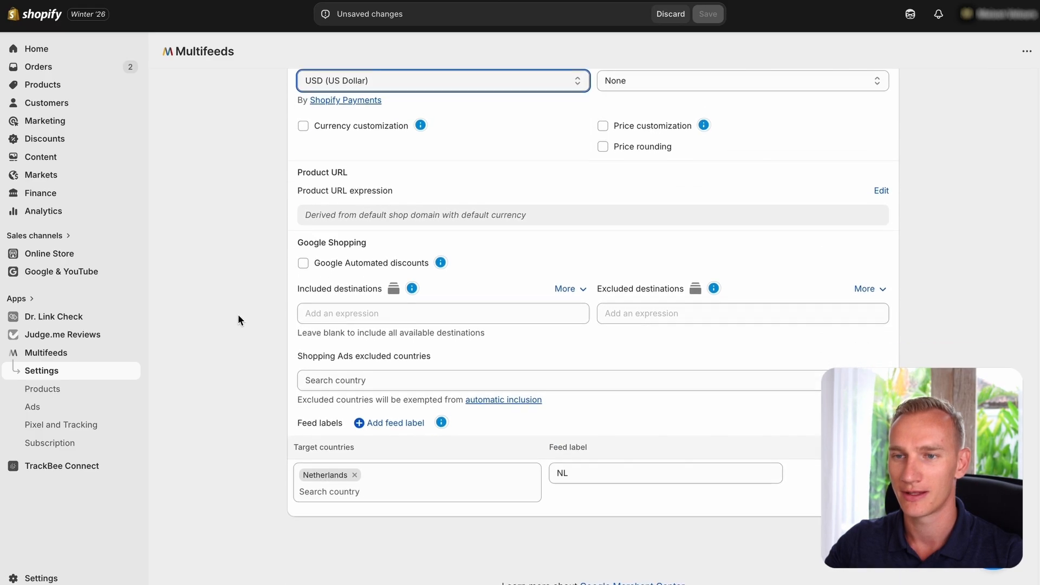
{"action": "left_click", "coordinate": [354, 475]}
{"action": "left_click", "coordinate": [354, 481]}
{"action": "left_click", "coordinate": [249, 408]}
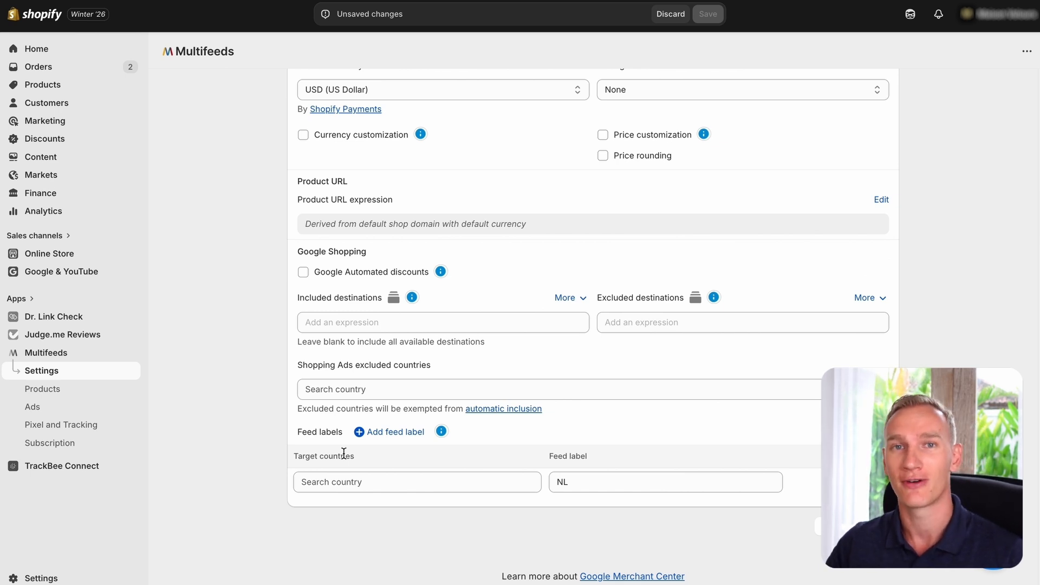
Add the United States as the feed's target country and set its feed label to US.
{"action": "left_click", "coordinate": [356, 481]}
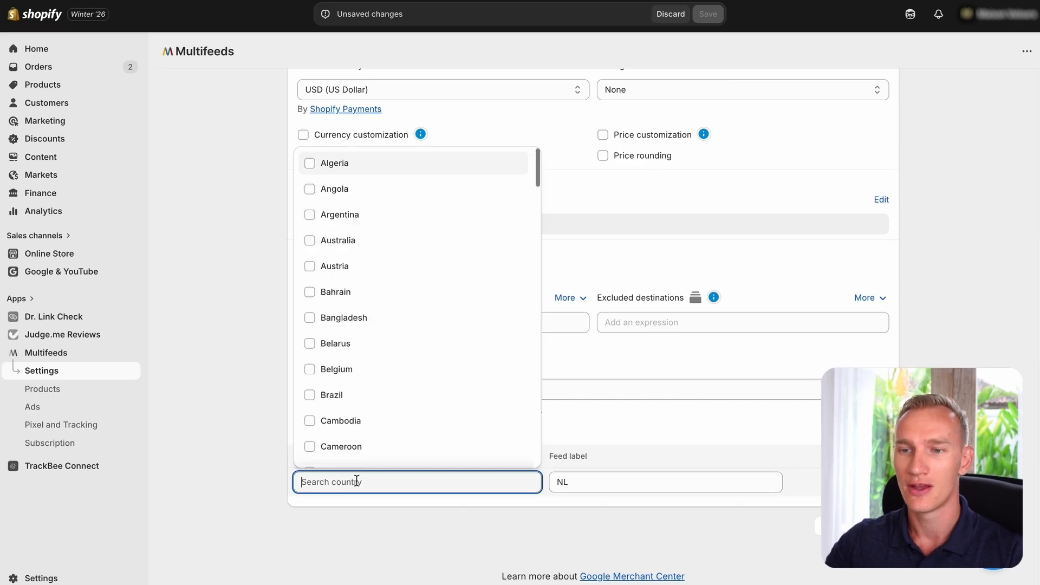
{"action": "type", "text": "unite"}
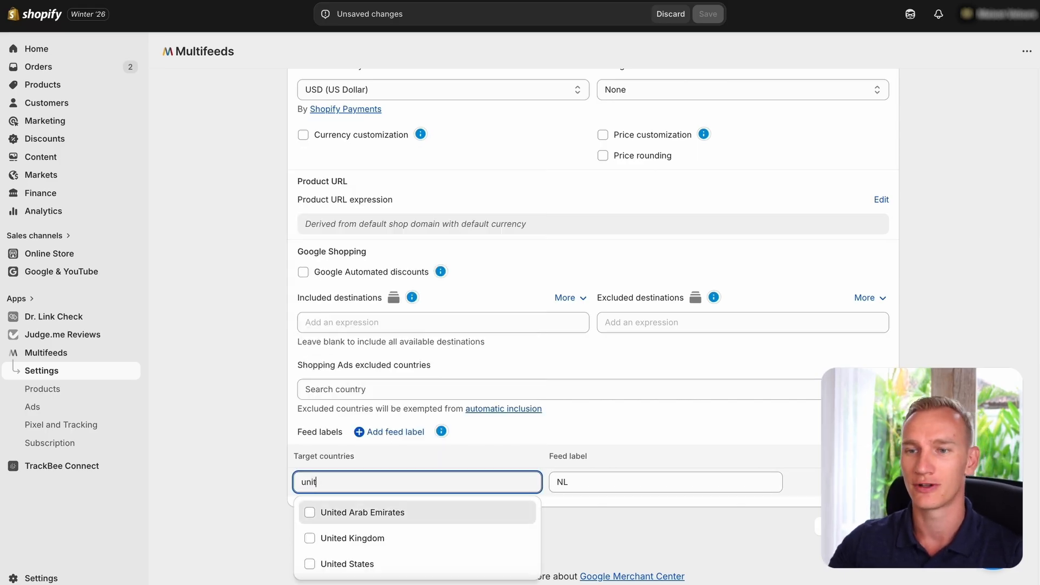
{"action": "left_click", "coordinate": [421, 563]}
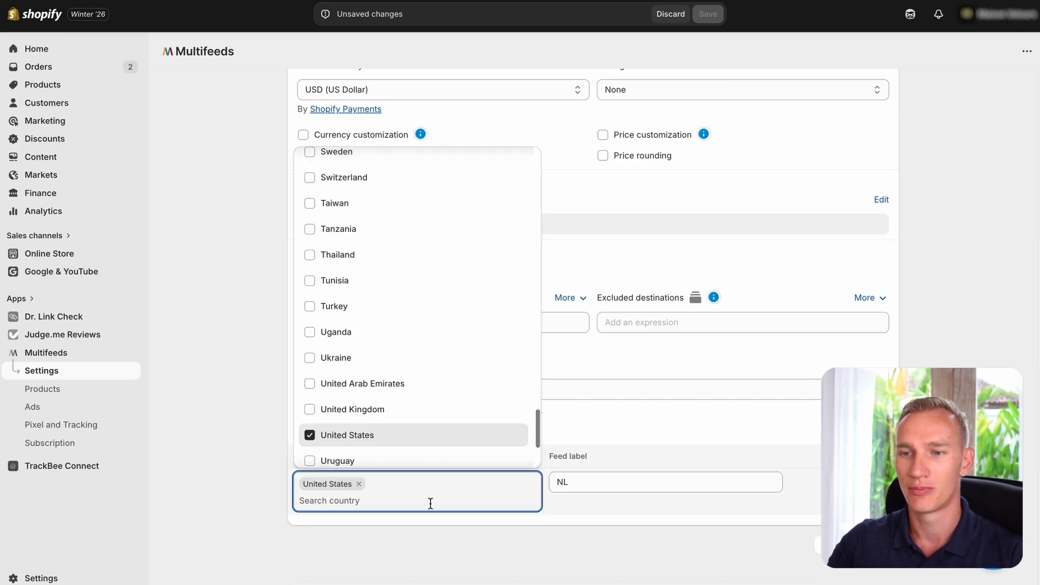
{"action": "double_click", "coordinate": [601, 488]}
{"action": "type", "text": "US"}
{"action": "left_click", "coordinate": [252, 414]}
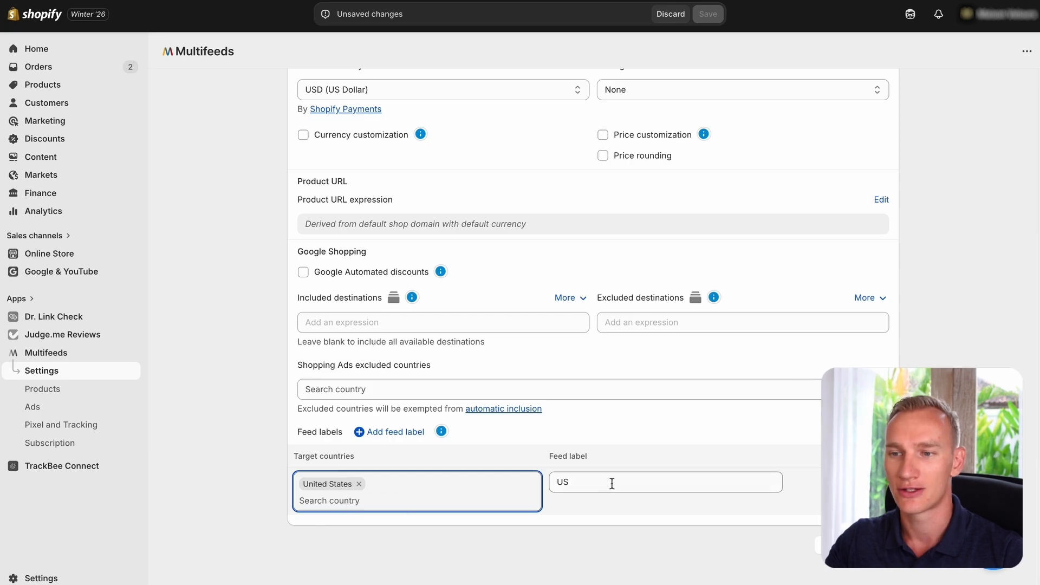
Replace the target country with the United Kingdom and set the feed label to GB.
{"action": "left_click", "coordinate": [358, 484]}
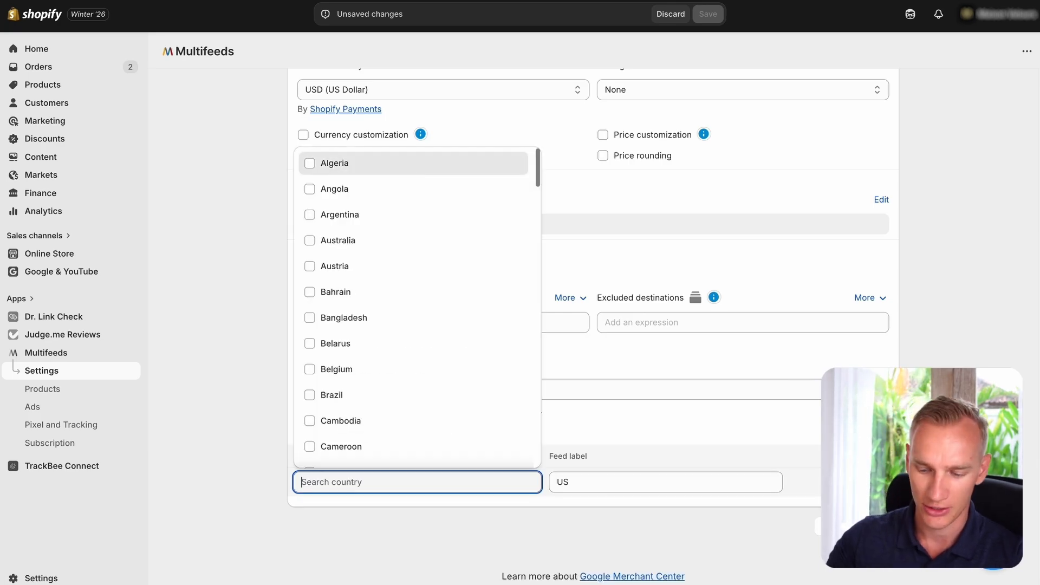
{"action": "type", "text": "uni"}
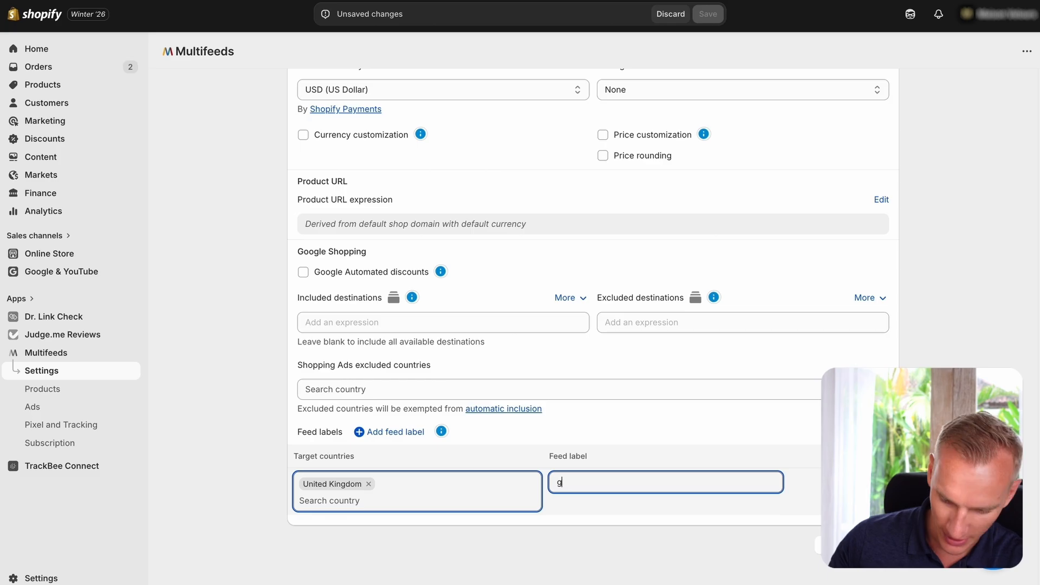
Replace the target country with the Netherlands and set its feed label to NL.
{"action": "left_click", "coordinate": [369, 484]}
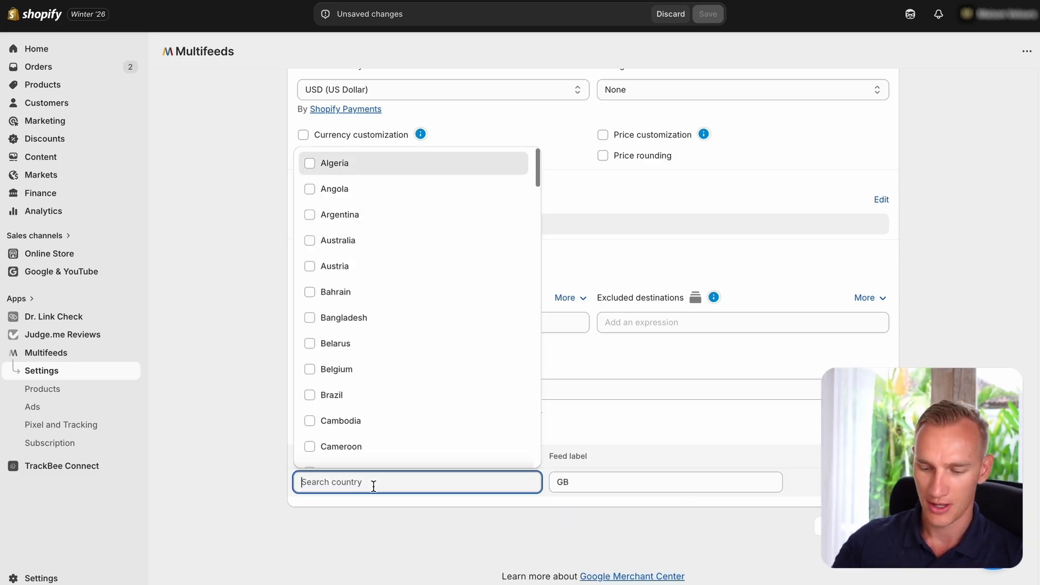
{"action": "type", "text": "neth"}
{"action": "left_click", "coordinate": [366, 517]}
{"action": "double_click", "coordinate": [582, 474]}
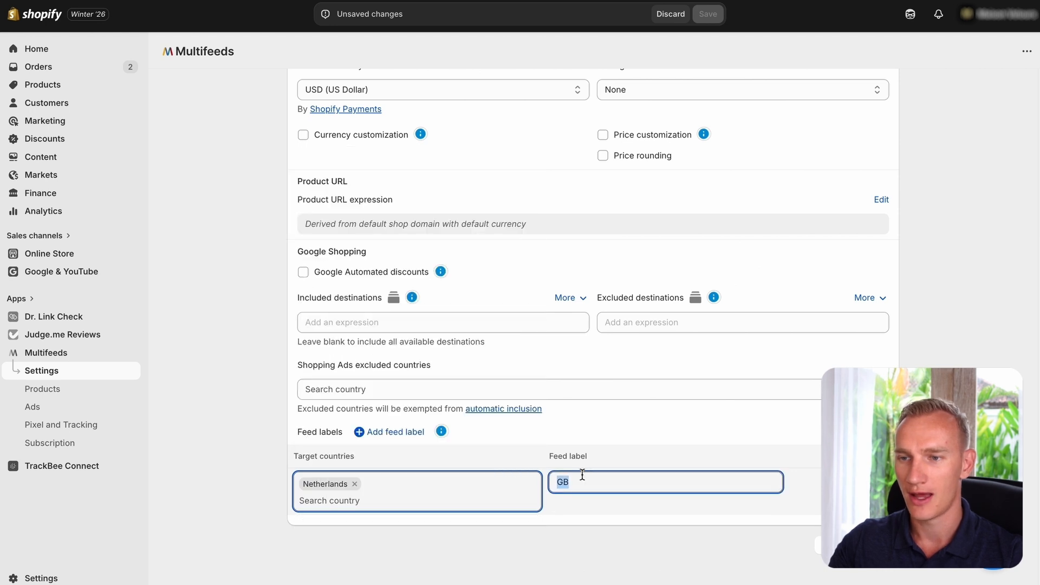
{"action": "type", "text": "NL"}
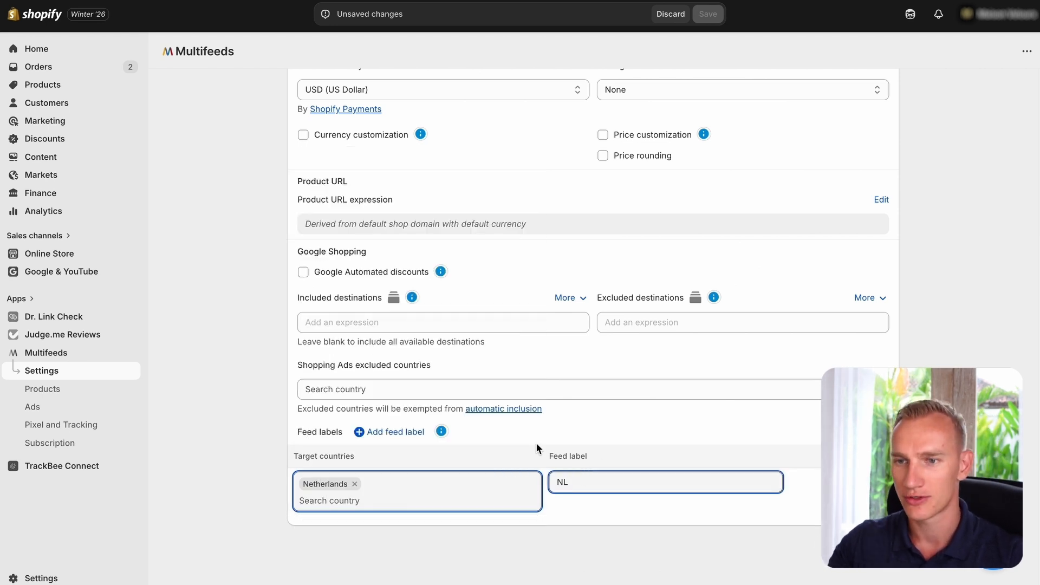
Add a second feed label entry targeting Belgium with the label BE.
{"action": "left_click", "coordinate": [380, 433]}
{"action": "left_click", "coordinate": [372, 529]}
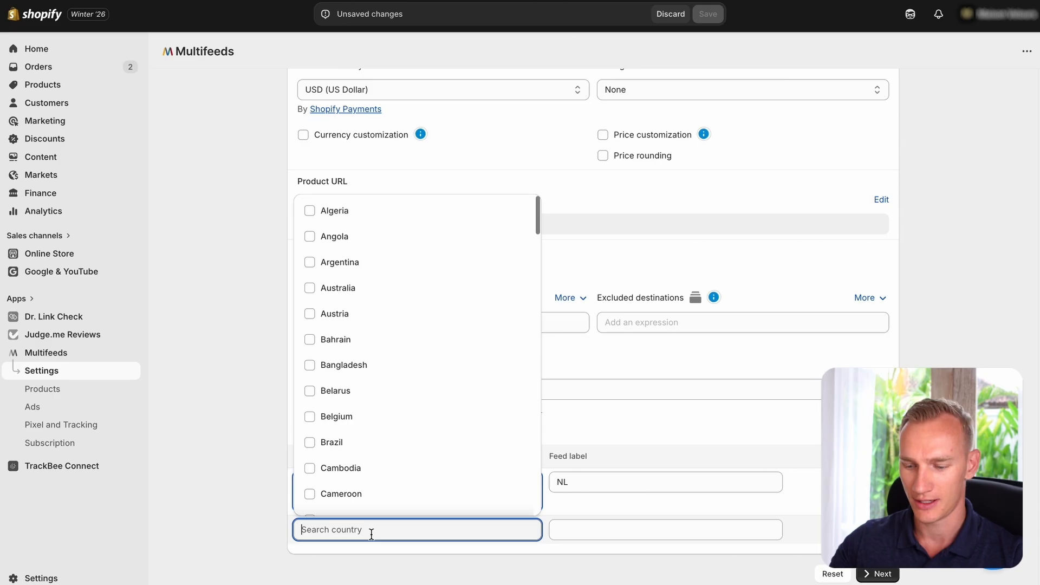
{"action": "type", "text": "belg"}
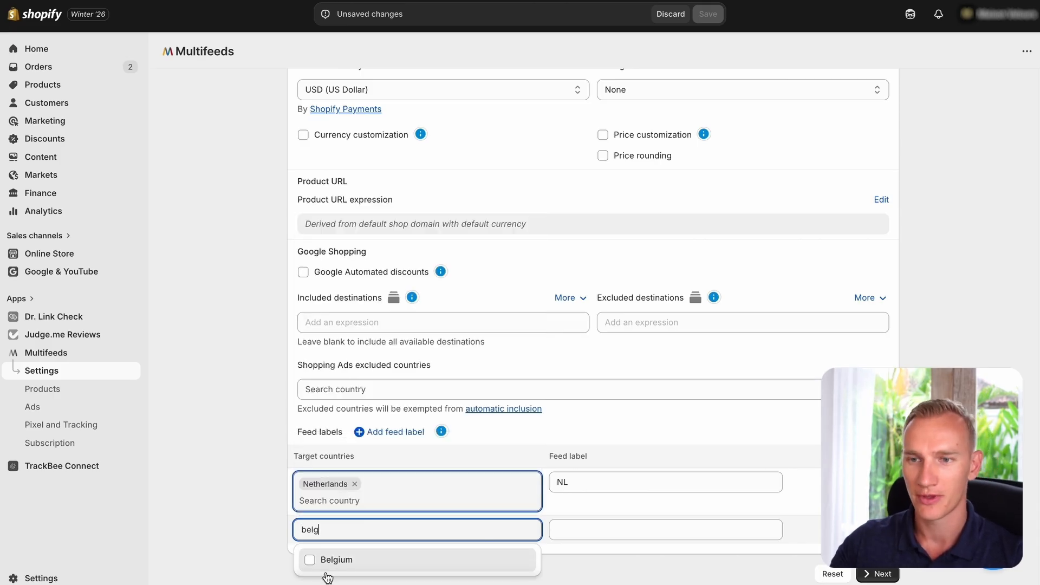
{"action": "left_click", "coordinate": [325, 564]}
{"action": "left_click", "coordinate": [583, 531]}
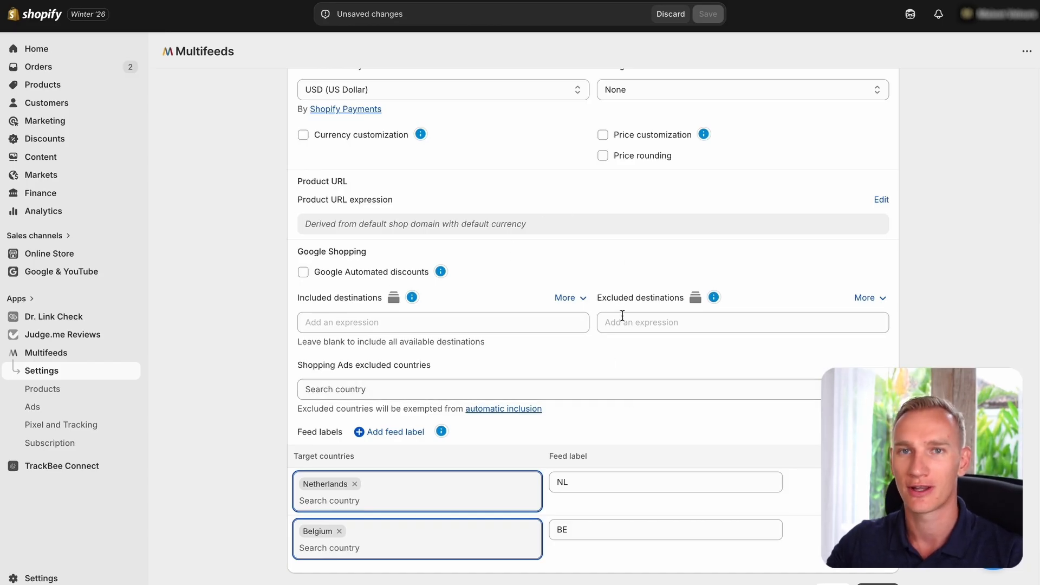
Review the source currency options against the target countries, keeping USD (US Dollar) selected.
{"action": "scroll", "coordinate": [618, 407], "scroll_direction": "up", "scroll_amount": 1}
{"action": "scroll", "coordinate": [795, 369], "scroll_direction": "up", "scroll_amount": 4}
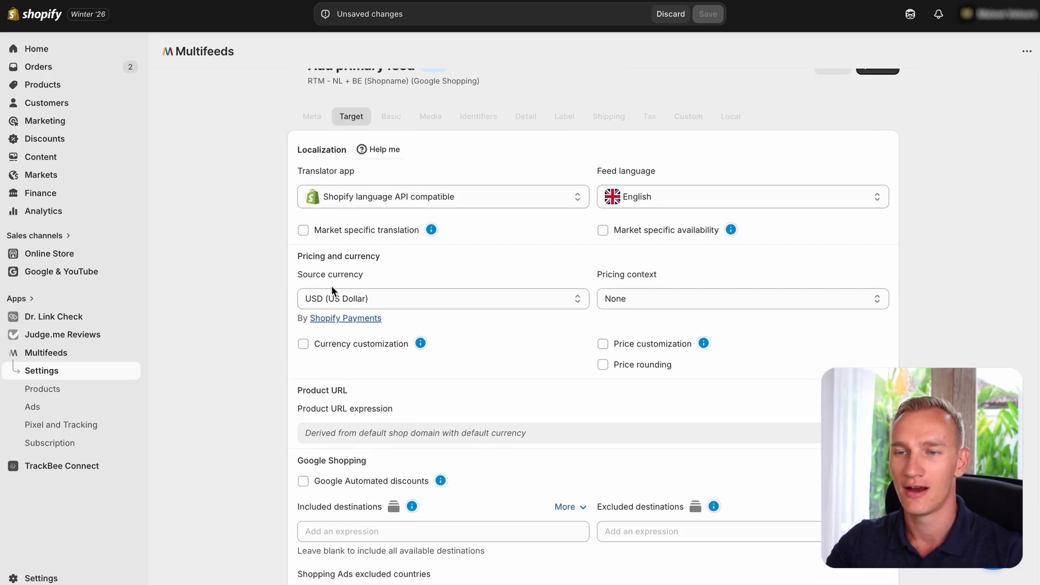
{"action": "scroll", "coordinate": [466, 341], "scroll_direction": "down", "scroll_amount": 3}
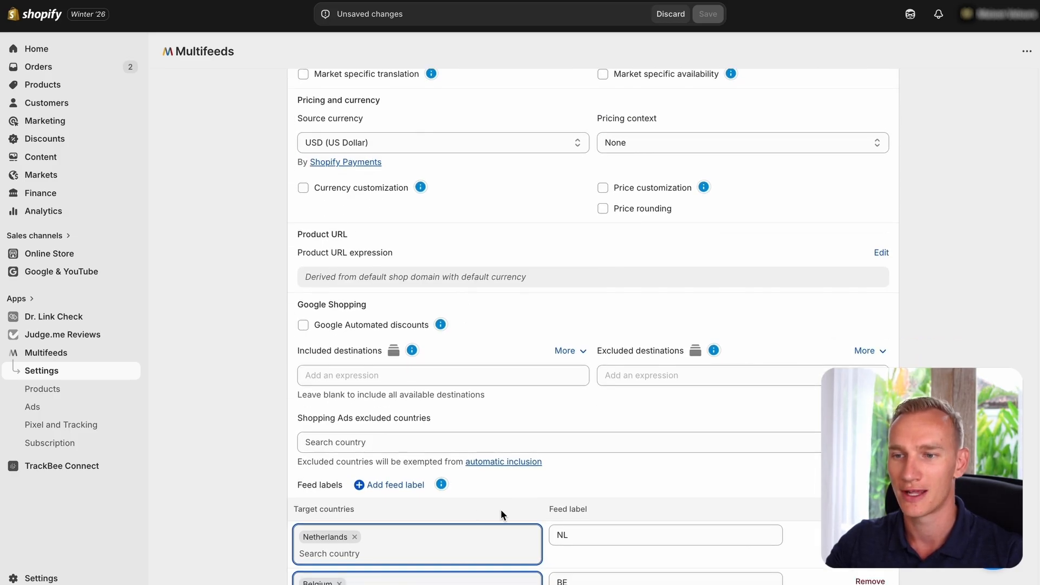
{"action": "scroll", "coordinate": [457, 300], "scroll_direction": "up", "scroll_amount": 2}
{"action": "left_click", "coordinate": [439, 257]}
{"action": "left_click", "coordinate": [407, 307]}
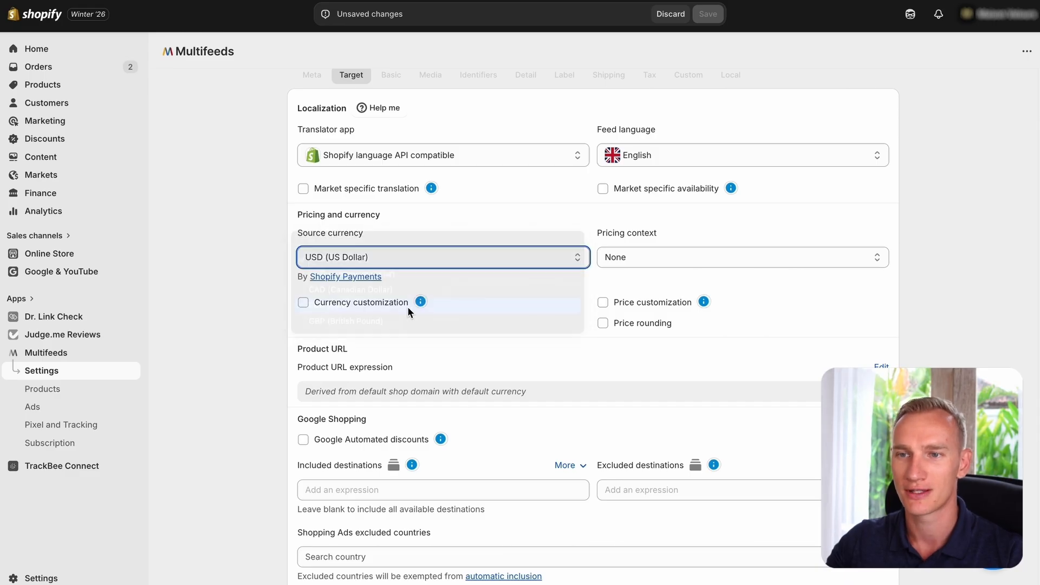
Submit the target settings and confirm the Netherlands and Belgium as targeted countries.
{"action": "scroll", "coordinate": [963, 356], "scroll_direction": "down", "scroll_amount": 4}
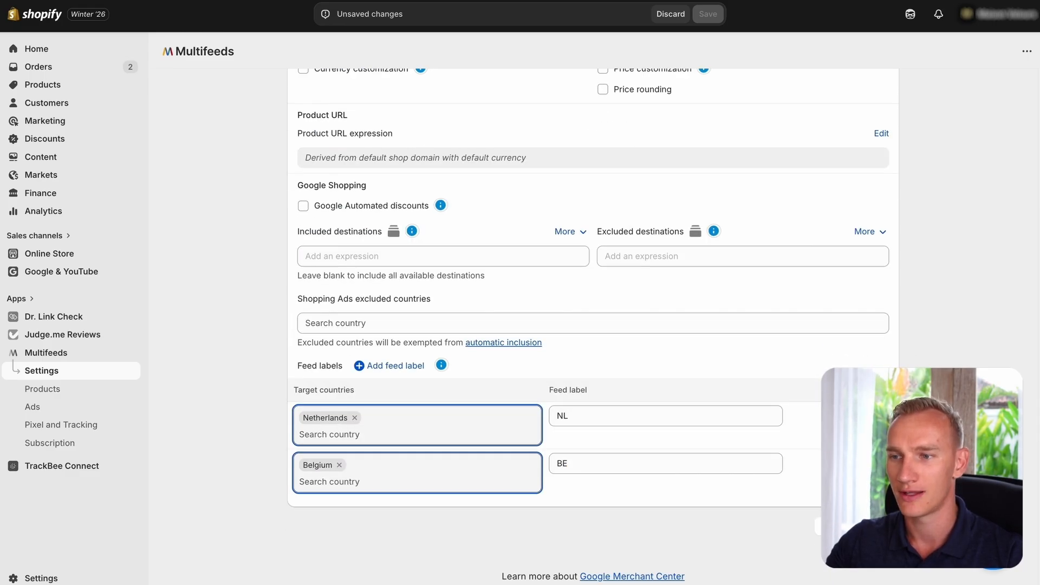
{"action": "left_click", "coordinate": [880, 526]}
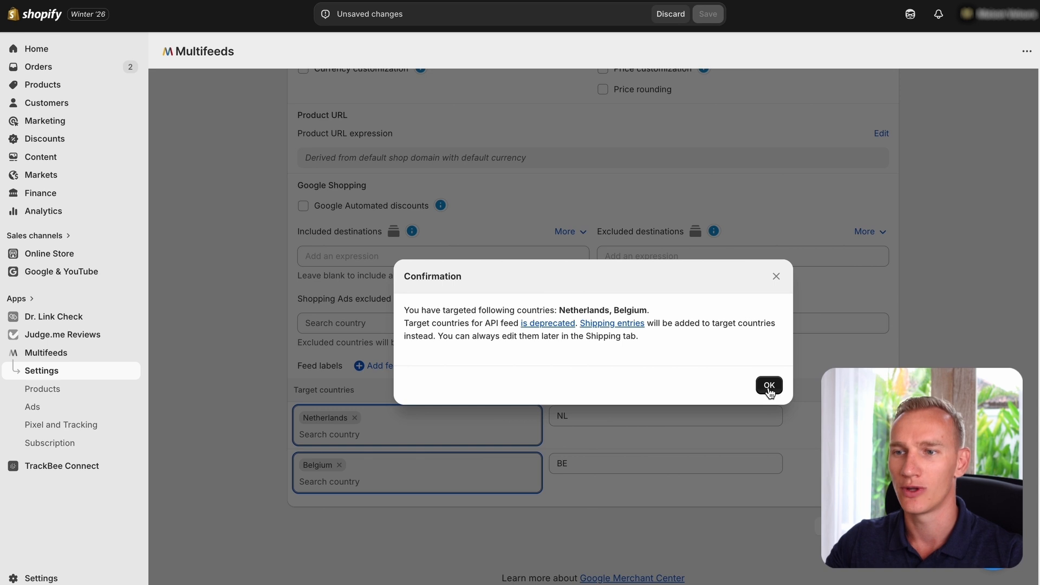
{"action": "left_click", "coordinate": [774, 388]}
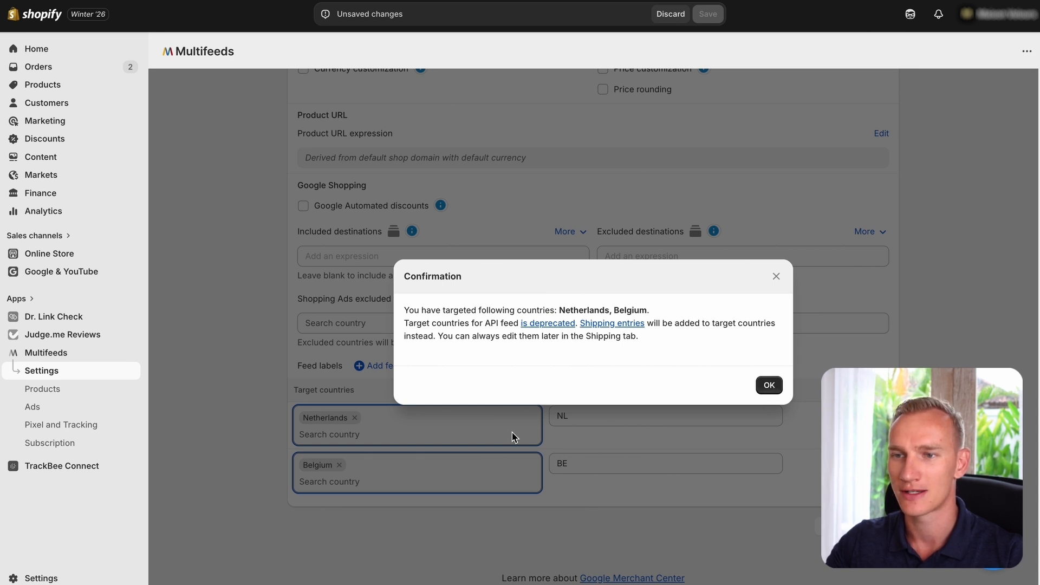
{"action": "left_click", "coordinate": [760, 379]}
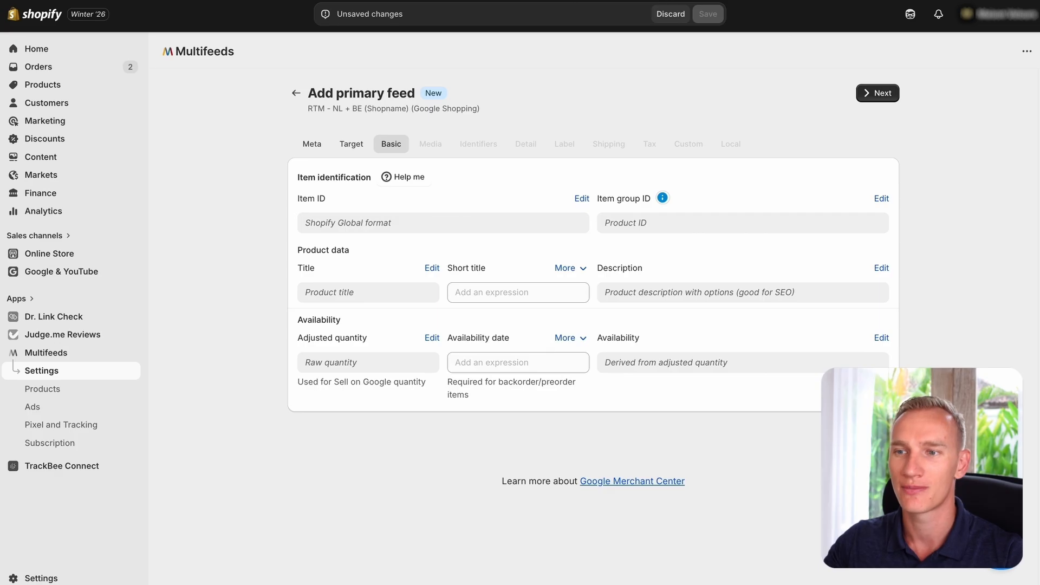
Accept the default basic, media and identifier settings and advance to the feed's product detail settings.
{"action": "left_click", "coordinate": [877, 93]}
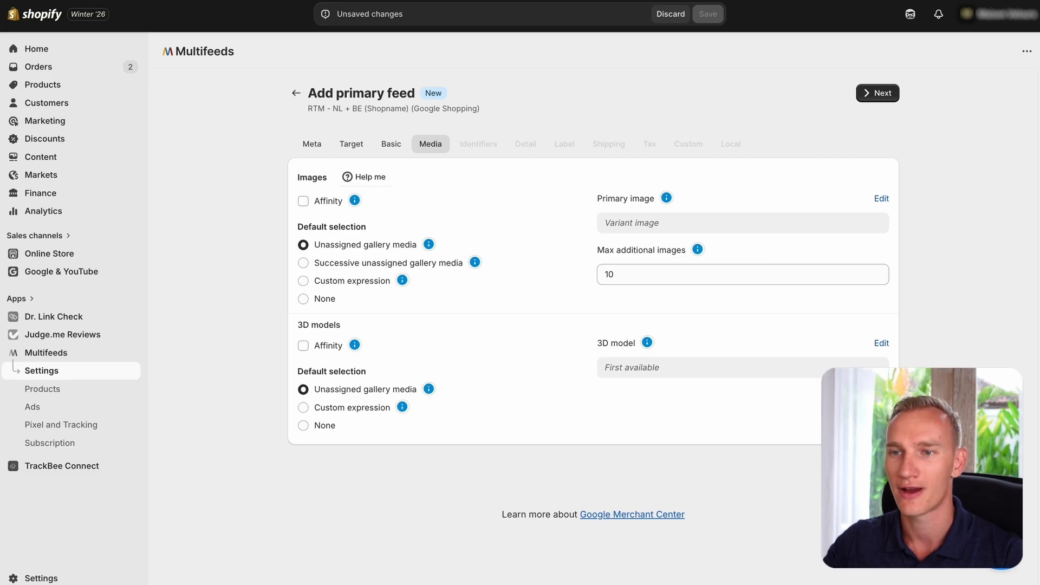
{"action": "left_click", "coordinate": [877, 93]}
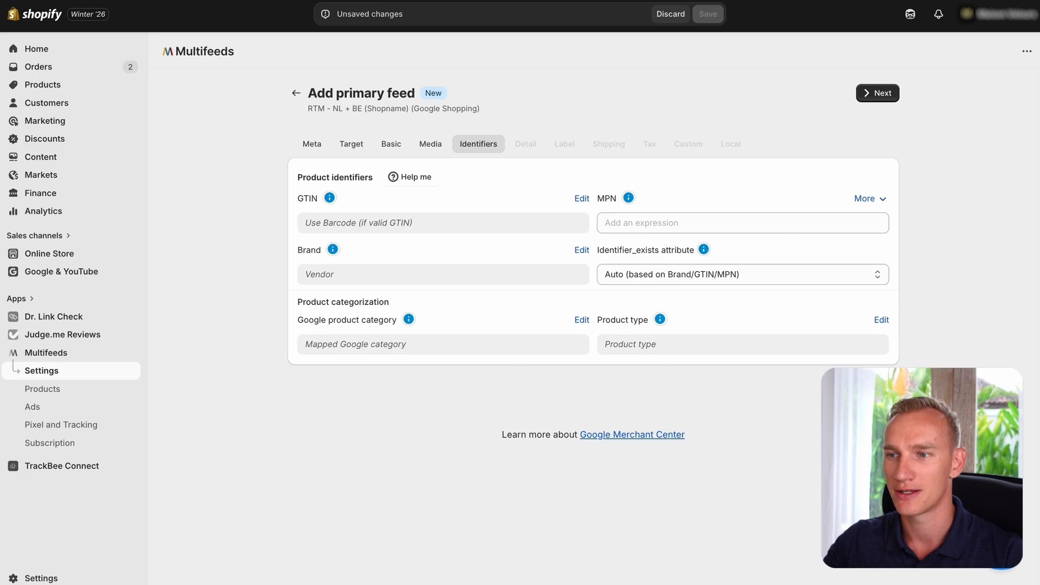
{"action": "left_click", "coordinate": [877, 94]}
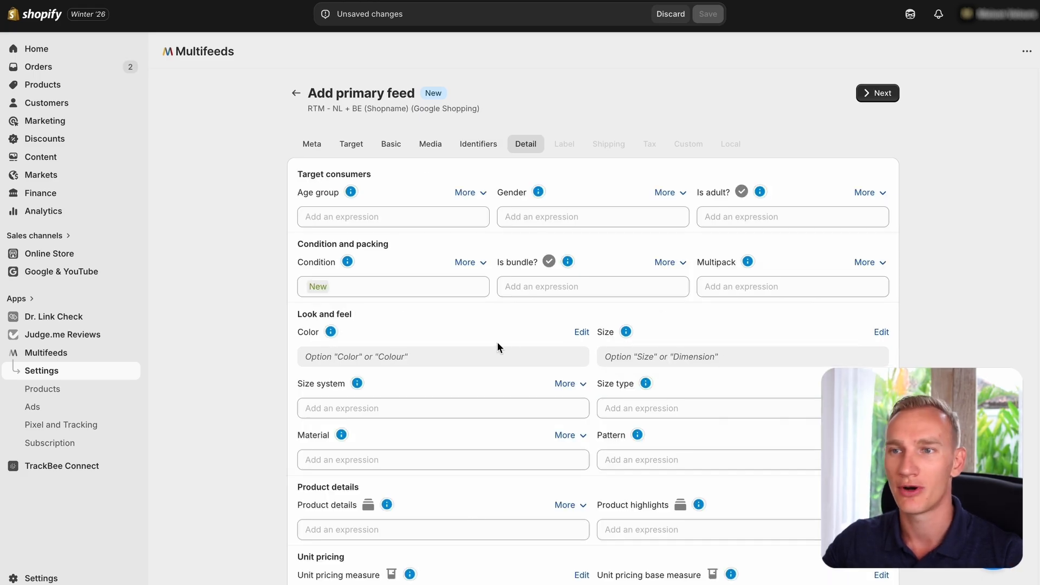
Look up the predefined age group and gender values for target consumers and check the condition field.
{"action": "left_click", "coordinate": [349, 218]}
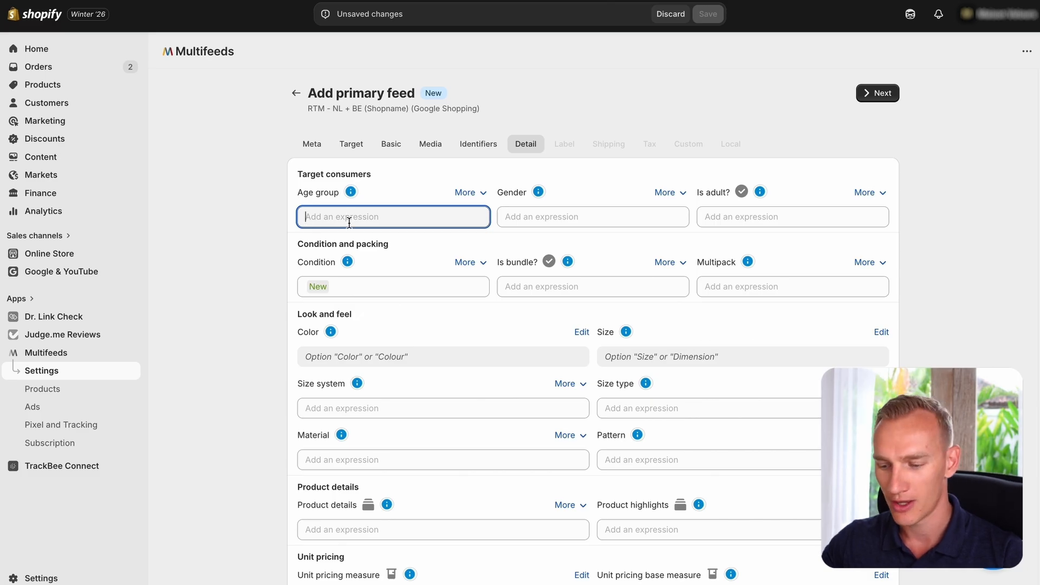
{"action": "type", "text": "\""}
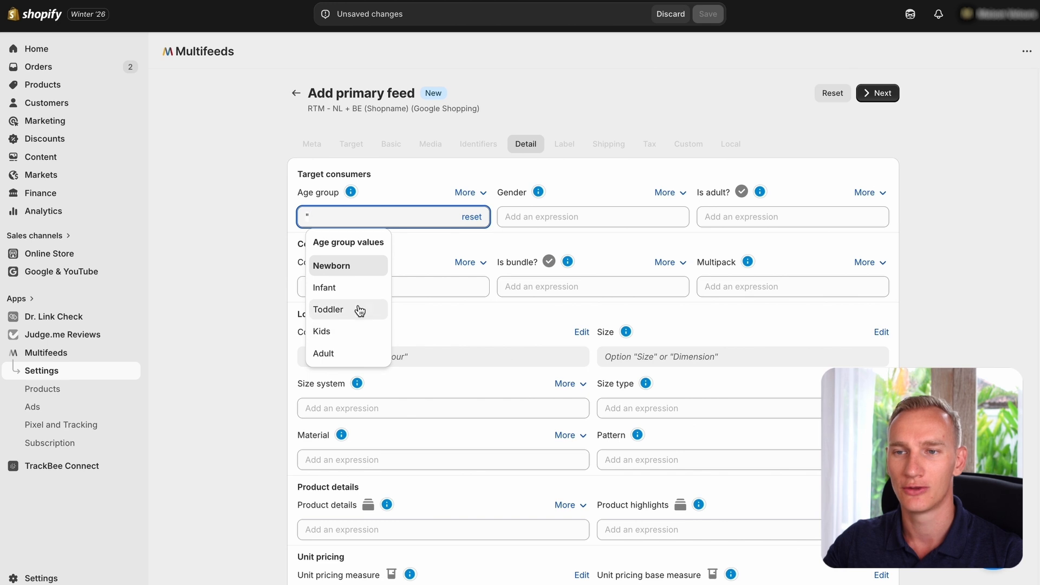
{"action": "left_click", "coordinate": [358, 219]}
{"action": "key", "text": "BackSpace"}
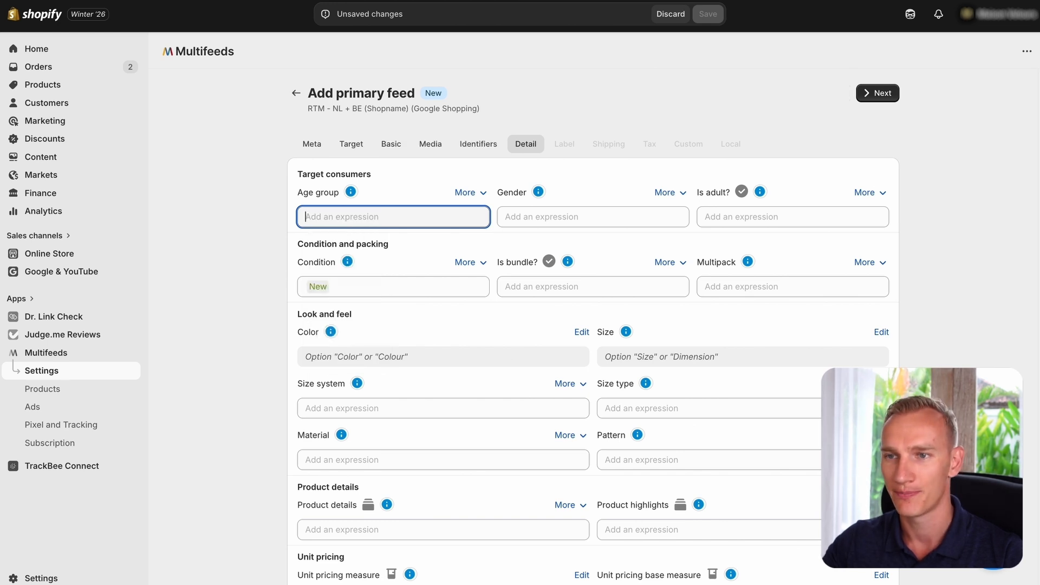
{"action": "left_click", "coordinate": [583, 216]}
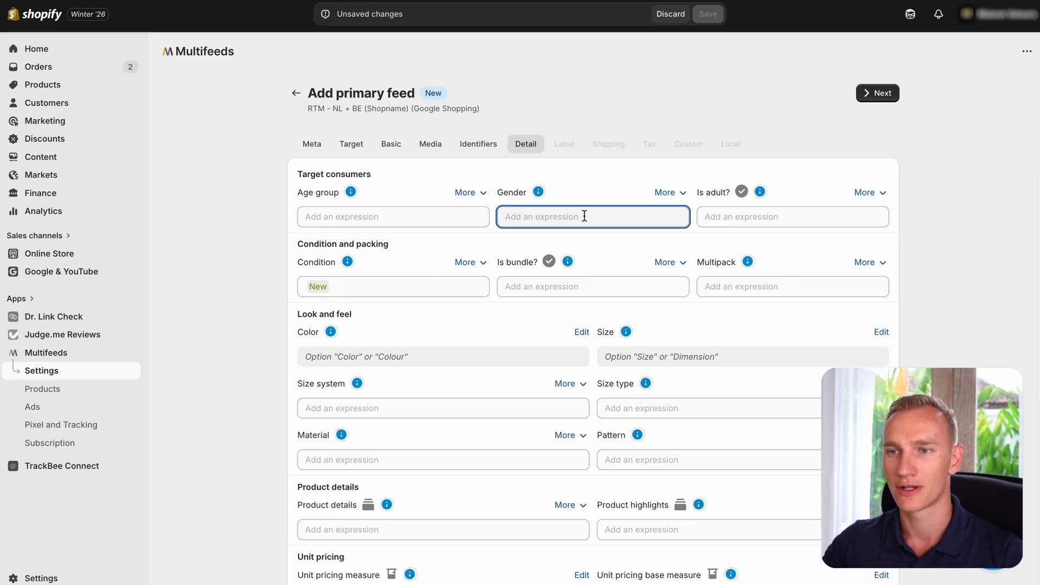
{"action": "type", "text": "\""}
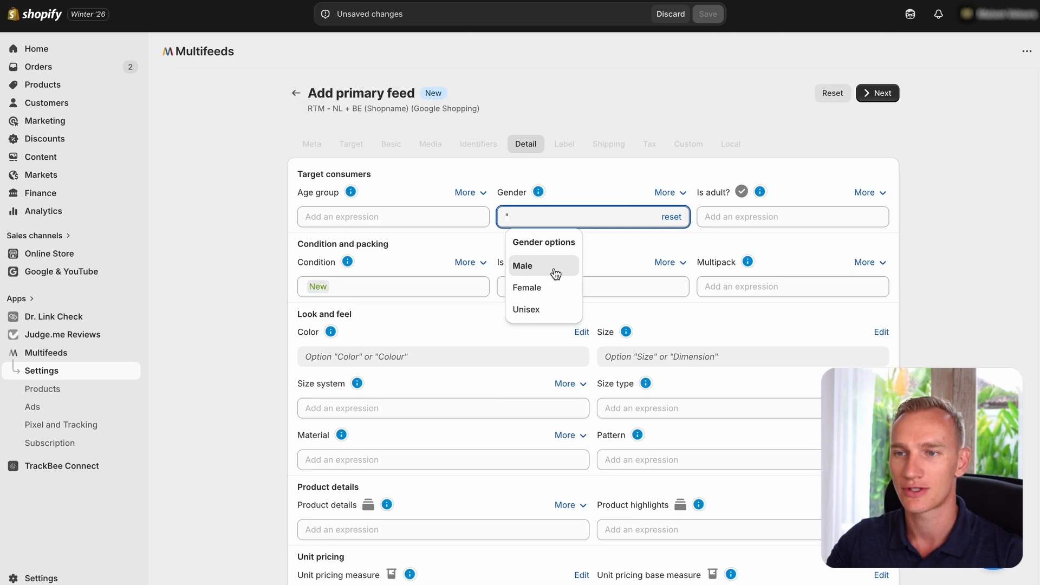
{"action": "key", "text": "BackSpace"}
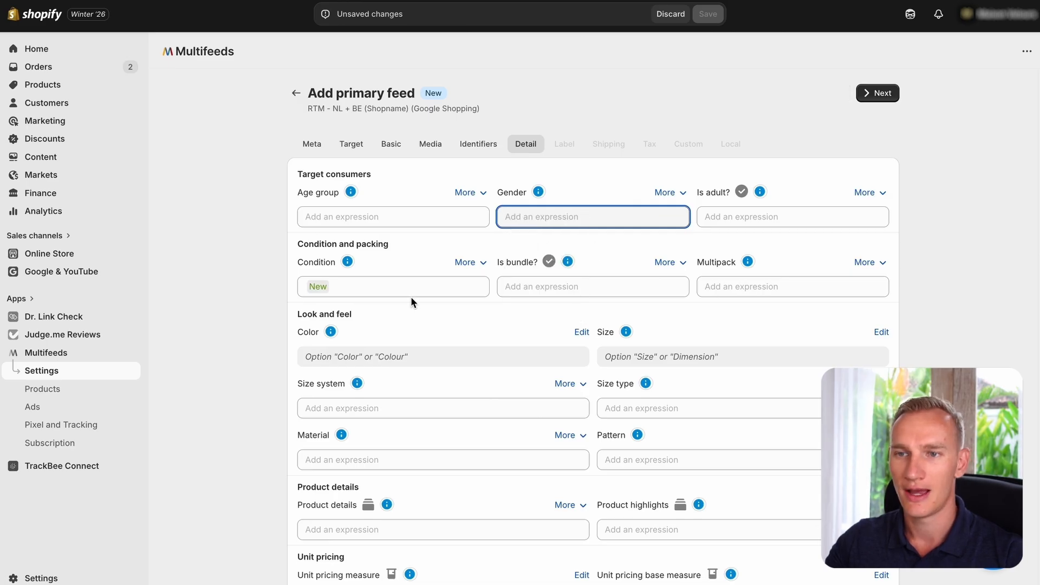
{"action": "left_click", "coordinate": [411, 293]}
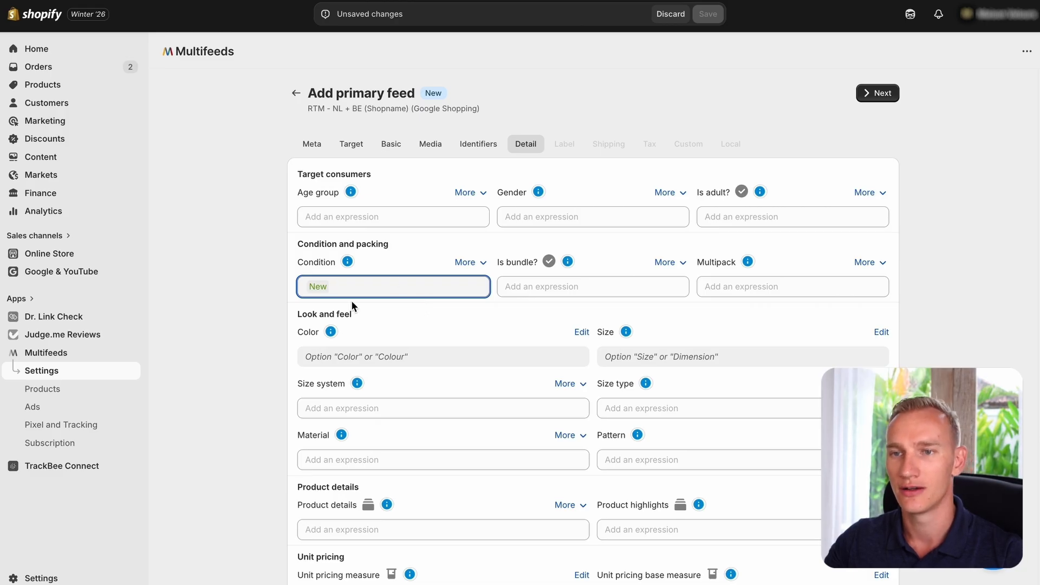
Change the "colour" variant option in the Color expression to "kleur".
{"action": "left_click", "coordinate": [583, 334]}
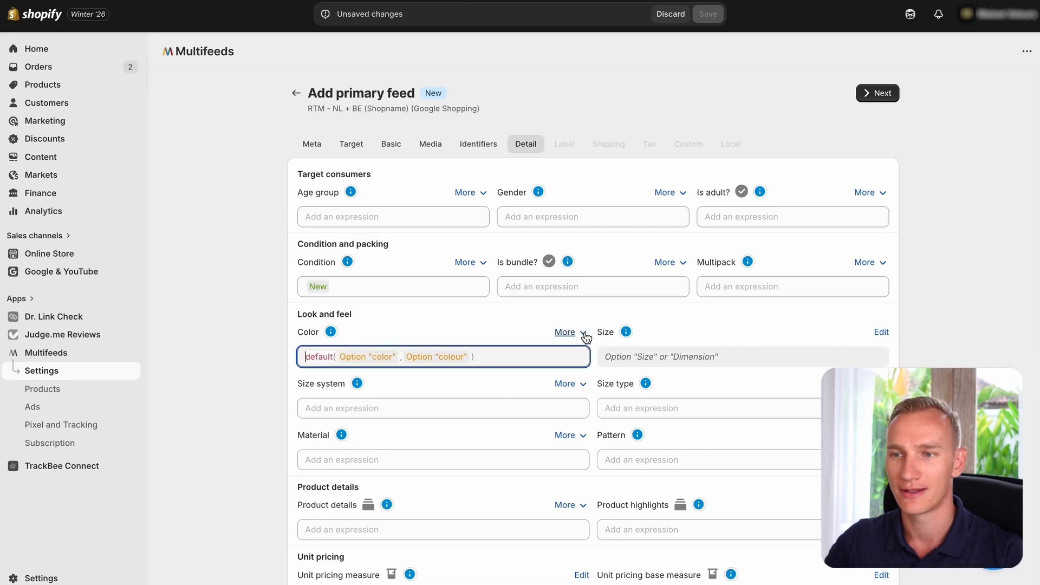
{"action": "left_click", "coordinate": [452, 360]}
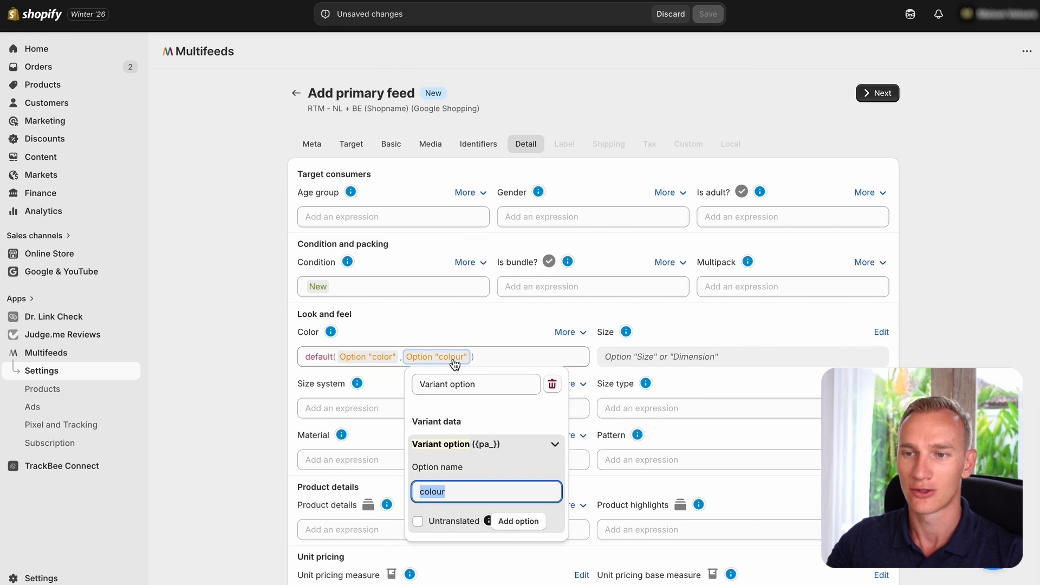
{"action": "type", "text": "kleur"}
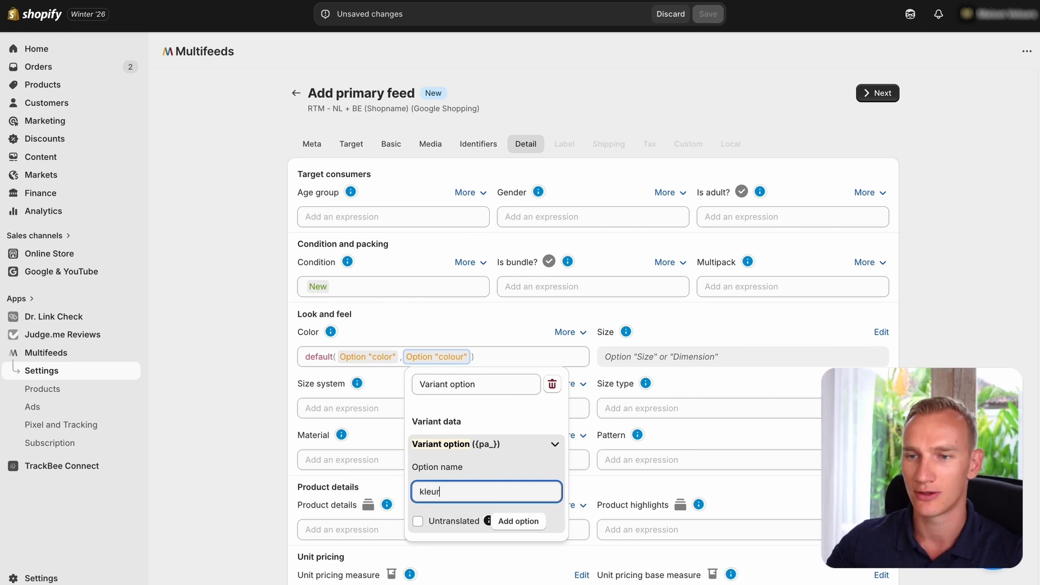
{"action": "left_click", "coordinate": [536, 523]}
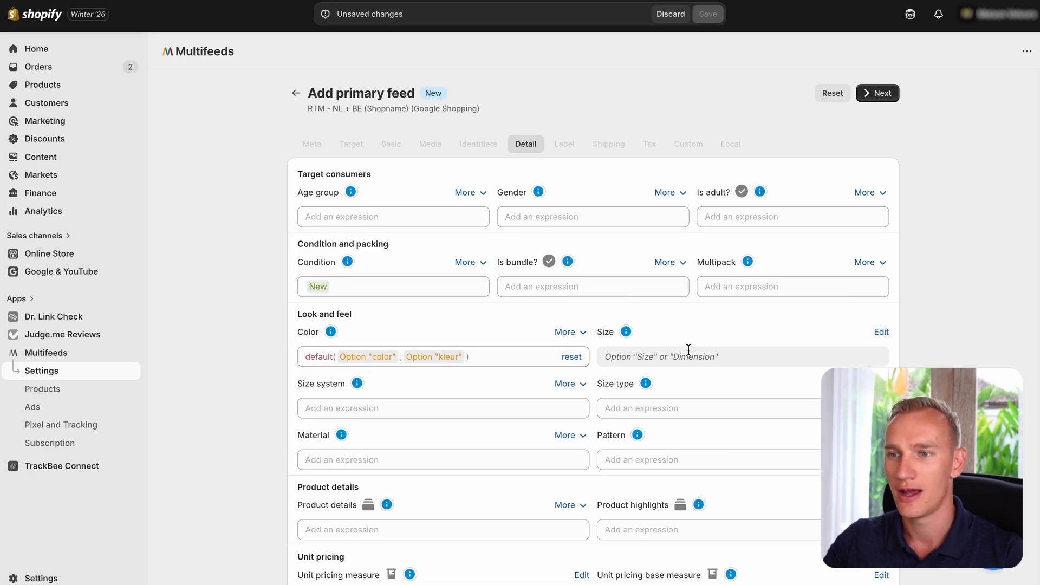
Try to change the "dimension" variant option in the Size expression to "maat", then to "Große".
{"action": "left_click", "coordinate": [877, 334]}
{"action": "left_click", "coordinate": [756, 356]}
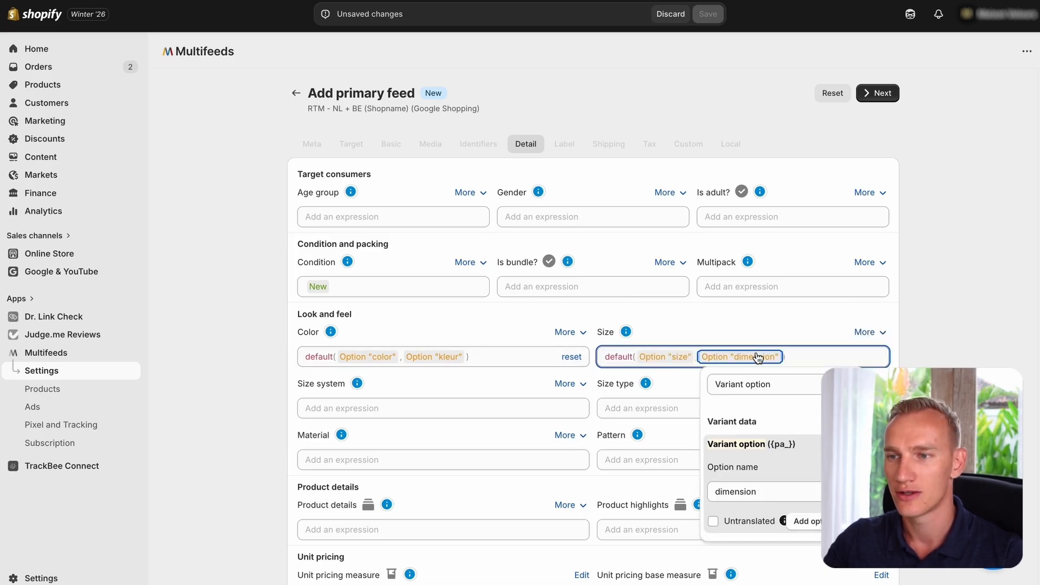
{"action": "double_click", "coordinate": [732, 484]}
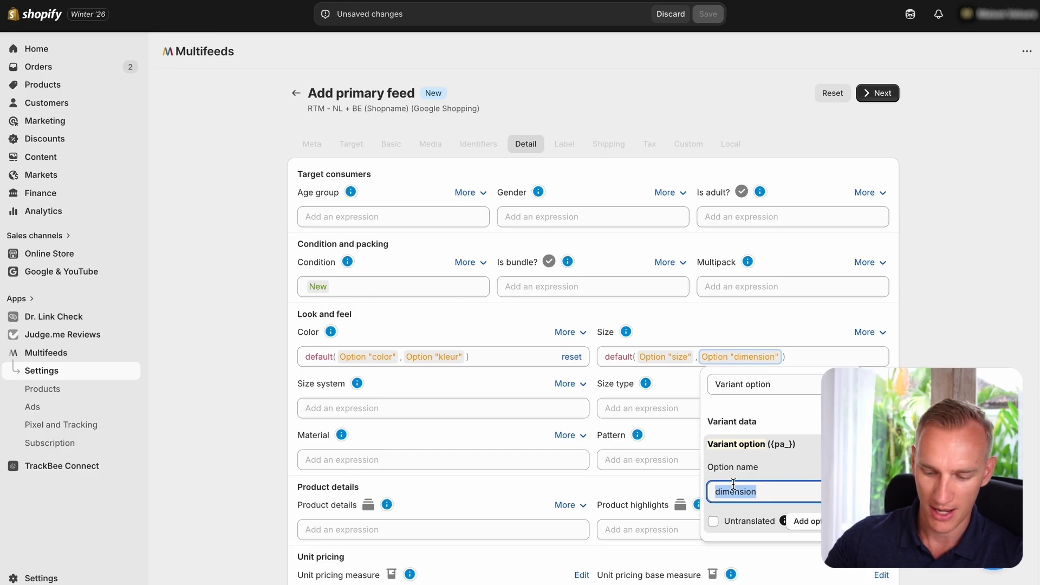
{"action": "type", "text": "maat"}
{"action": "key", "text": "BackSpace"}
{"action": "key", "text": "BackSpace"}
{"action": "key", "text": "BackSpace"}
{"action": "key", "text": "BackSpace"}
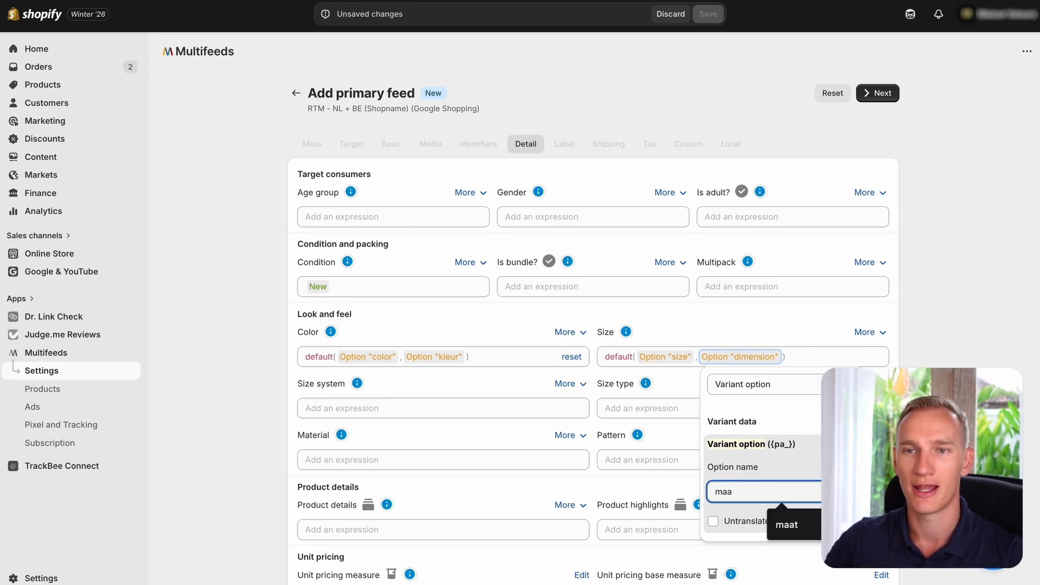
{"action": "type", "text": "gr"}
{"action": "key", "text": "Down"}
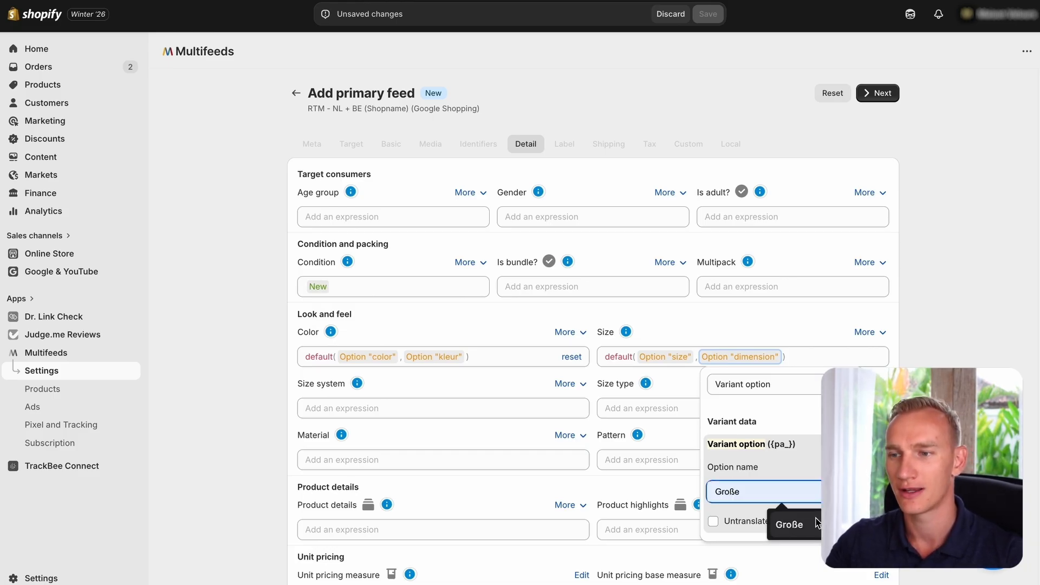
{"action": "key", "text": "Return"}
{"action": "left_click", "coordinate": [730, 366]}
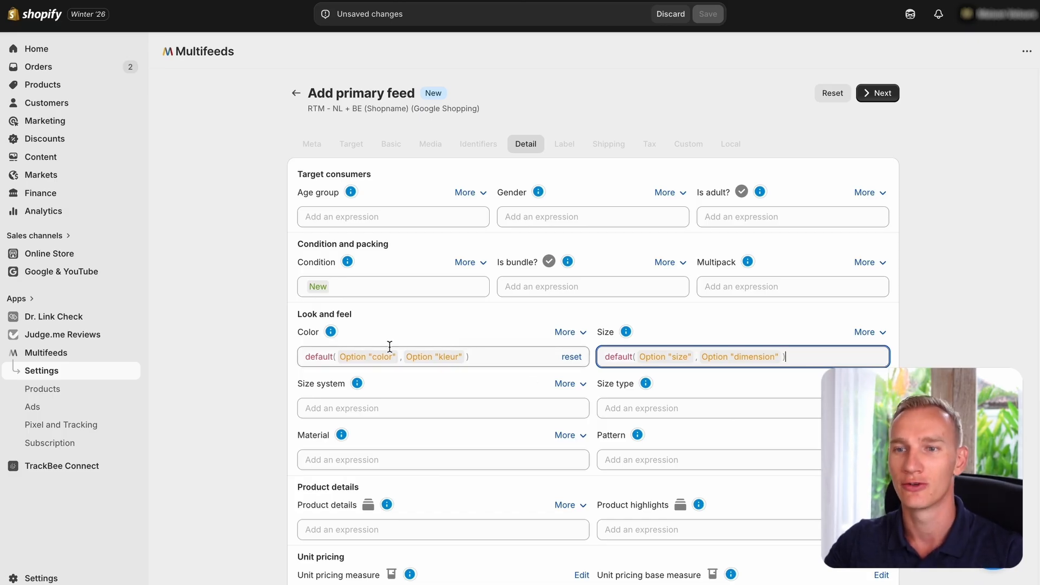
Advance from the detail settings to the label settings and submit the Custom label 0 expression without its trailing blank line.
{"action": "scroll", "coordinate": [713, 329], "scroll_direction": "down", "scroll_amount": 5}
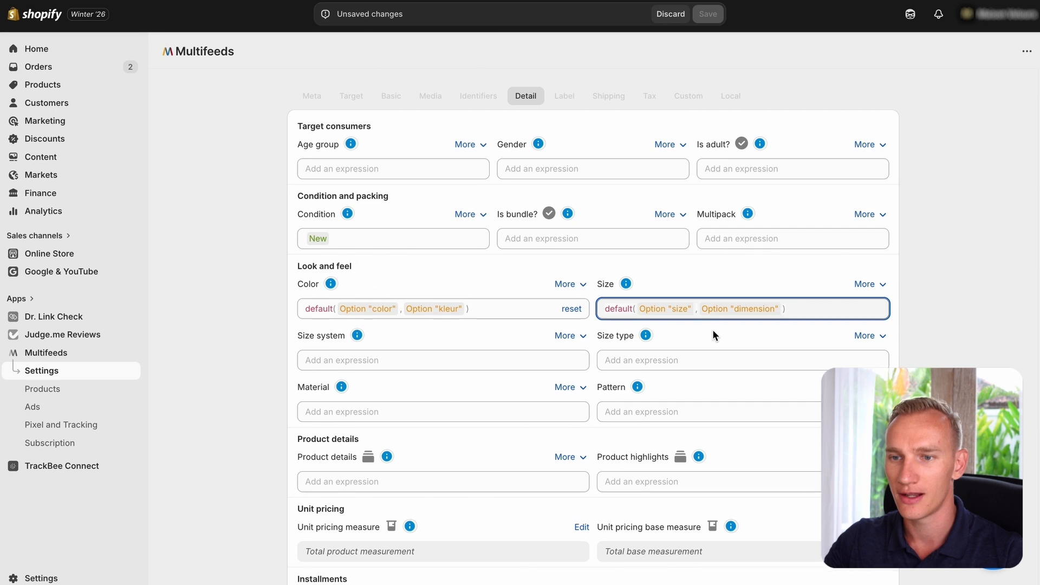
{"action": "scroll", "coordinate": [714, 334], "scroll_direction": "up", "scroll_amount": 4}
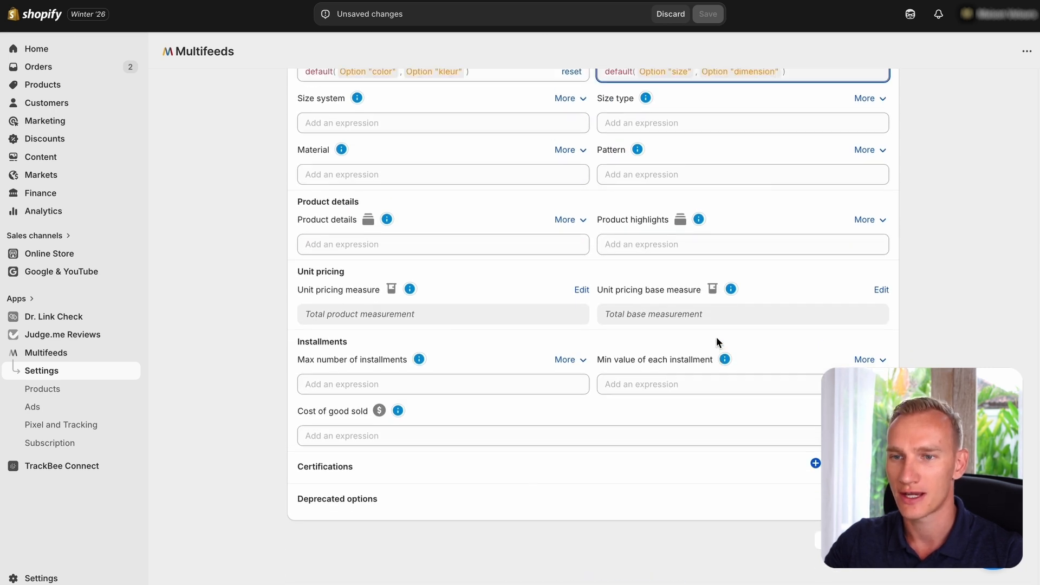
{"action": "scroll", "coordinate": [908, 251], "scroll_direction": "up", "scroll_amount": 1}
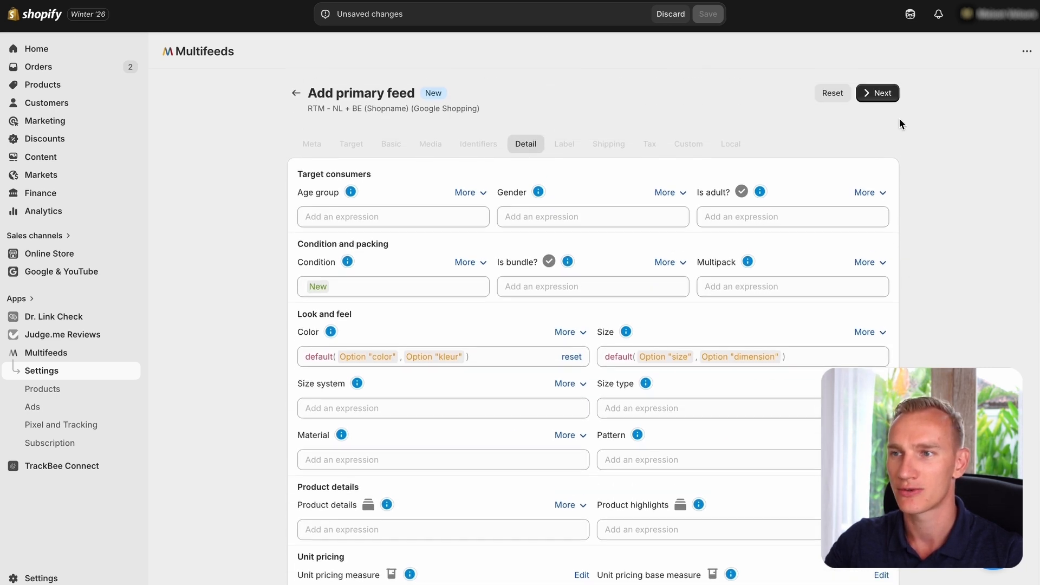
{"action": "left_click", "coordinate": [890, 100]}
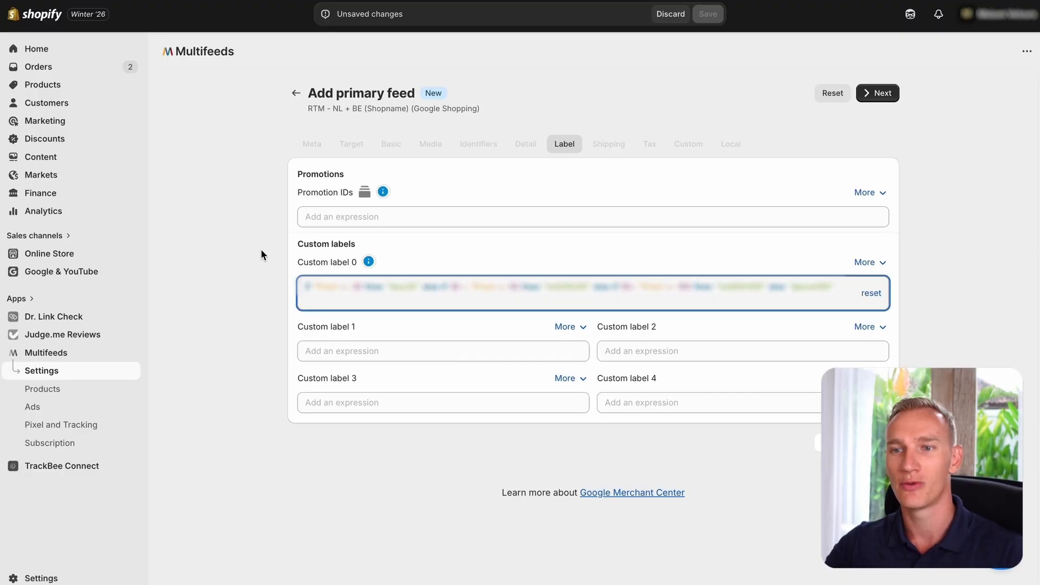
{"action": "key", "text": "BackSpace"}
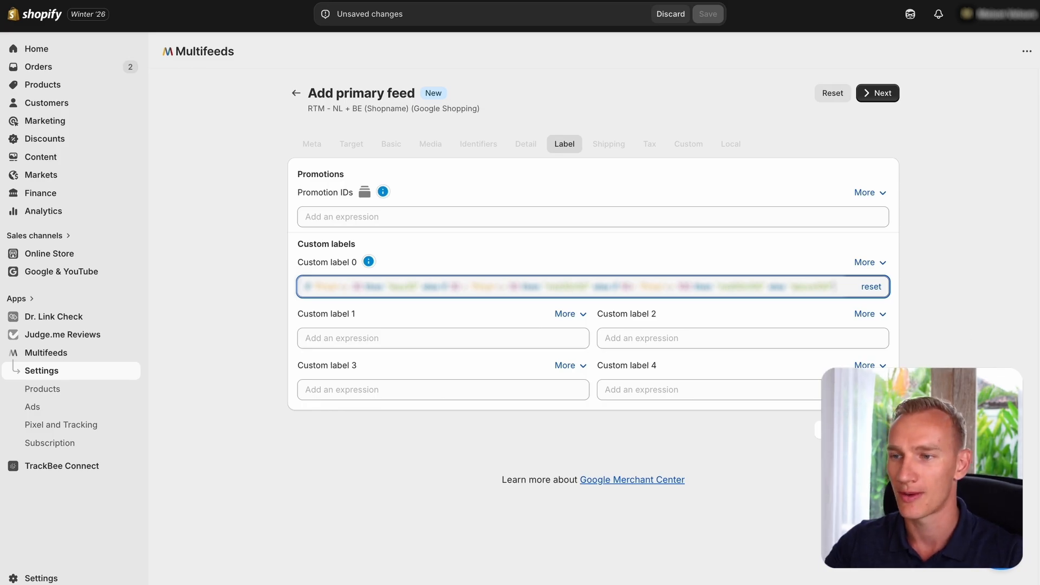
{"action": "left_click", "coordinate": [877, 430]}
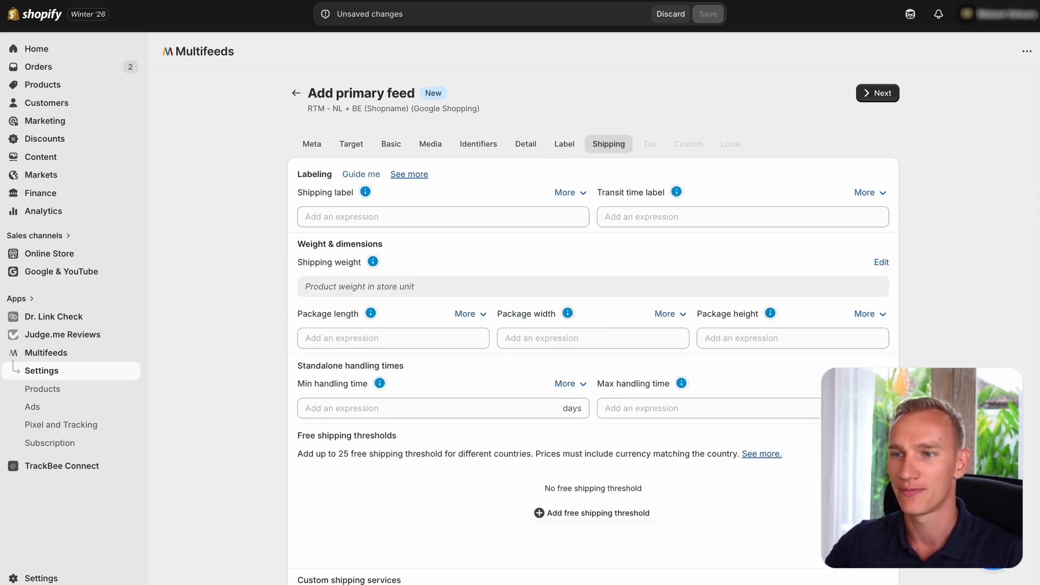
Review the shipping settings, including the custom shipping services, and advance with defaults through the shipping, tax, custom and local settings.
{"action": "scroll", "coordinate": [756, 324], "scroll_direction": "down", "scroll_amount": 1}
{"action": "scroll", "coordinate": [756, 324], "scroll_direction": "down", "scroll_amount": 4}
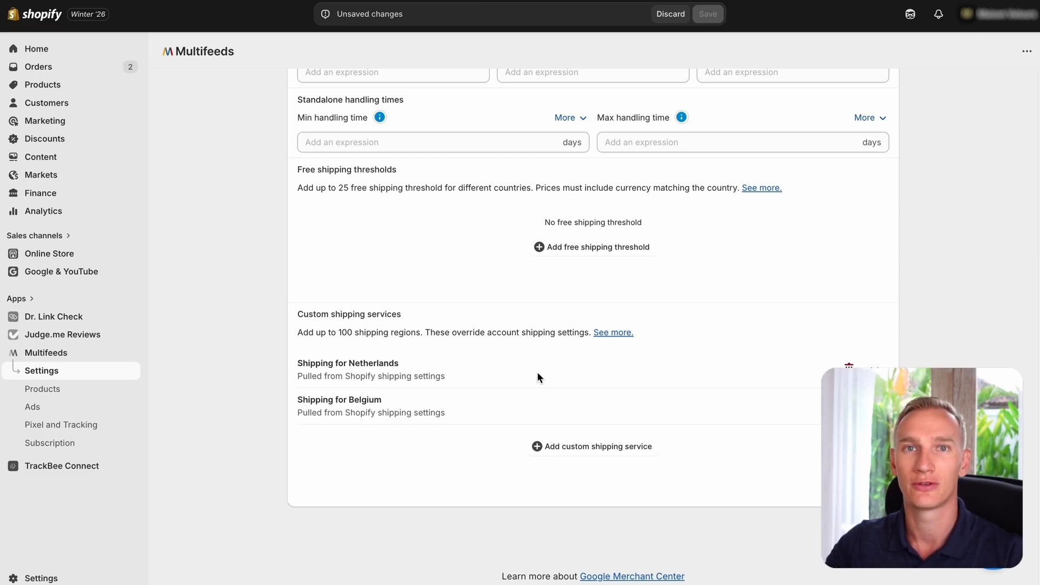
{"action": "scroll", "coordinate": [444, 390], "scroll_direction": "up", "scroll_amount": 2}
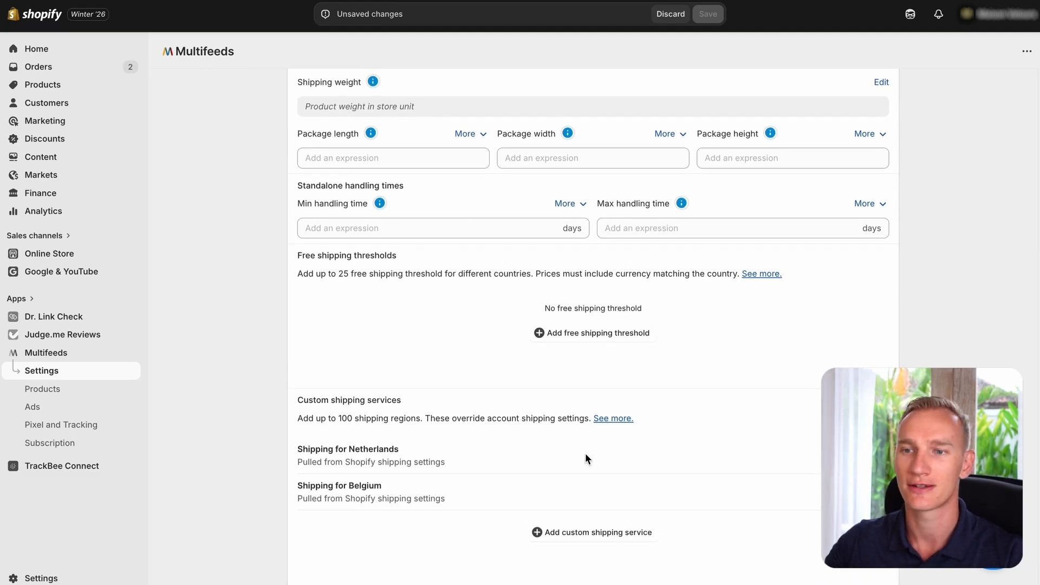
{"action": "scroll", "coordinate": [566, 467], "scroll_direction": "up", "scroll_amount": 2}
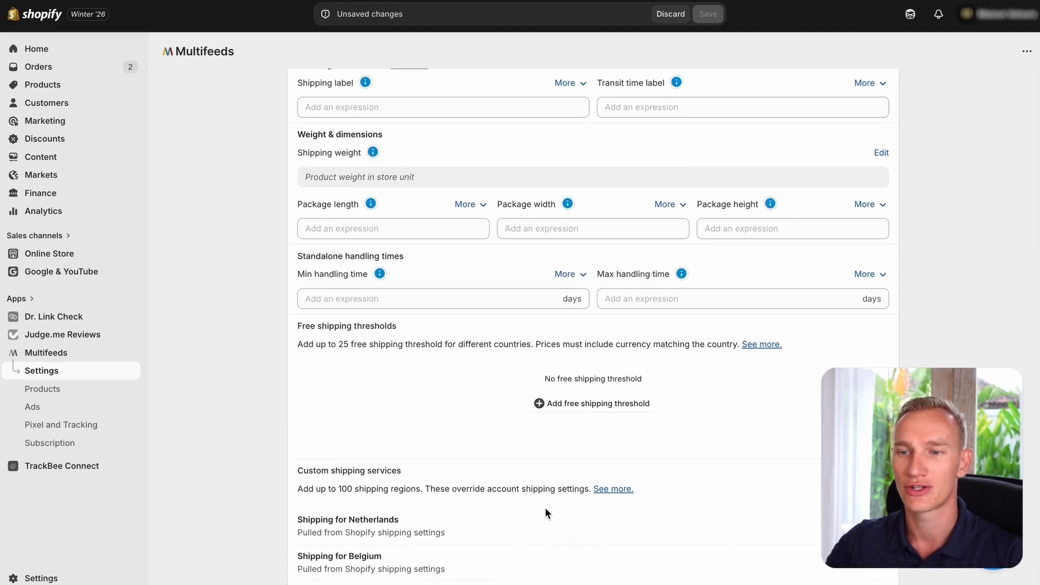
{"action": "scroll", "coordinate": [545, 509], "scroll_direction": "up", "scroll_amount": 3}
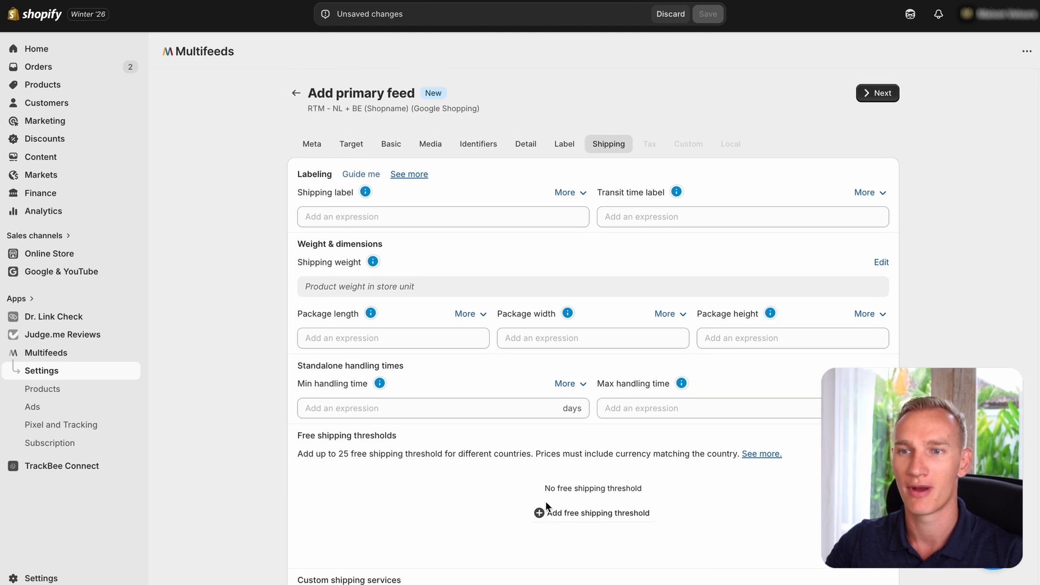
{"action": "left_click", "coordinate": [884, 95]}
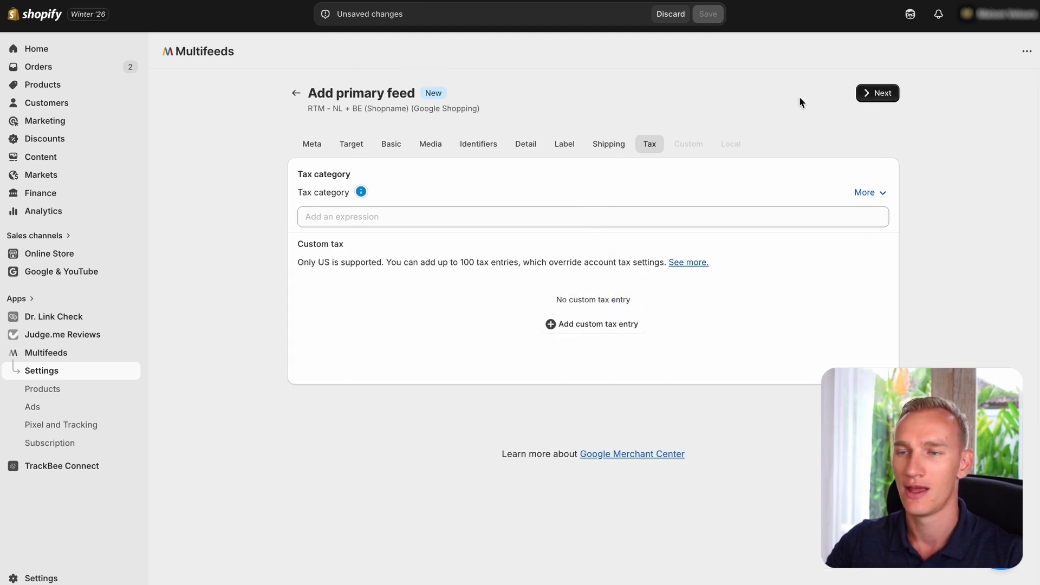
{"action": "left_click", "coordinate": [884, 95]}
{"action": "left_click", "coordinate": [884, 96]}
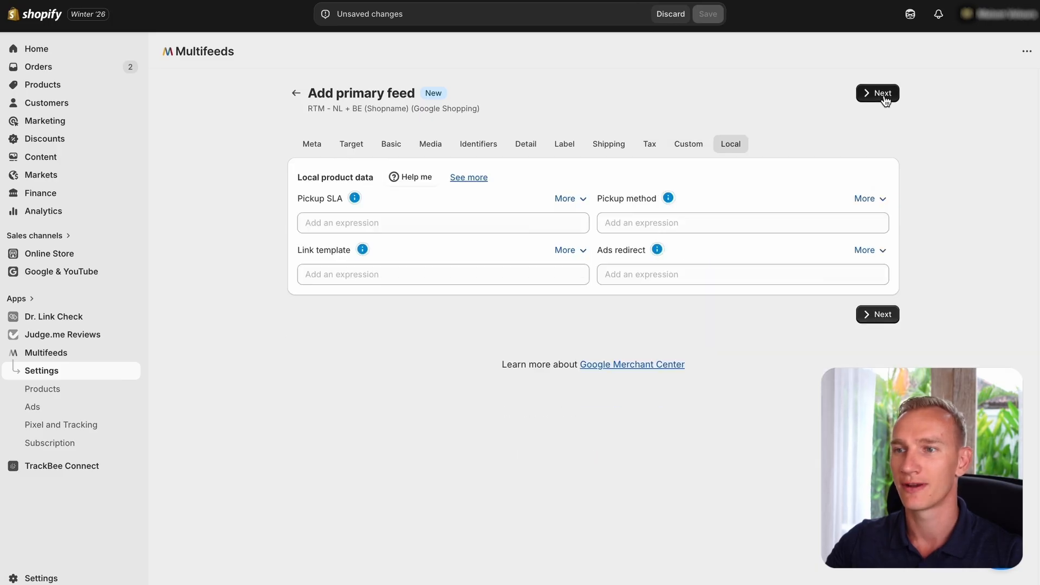
{"action": "left_click", "coordinate": [886, 98]}
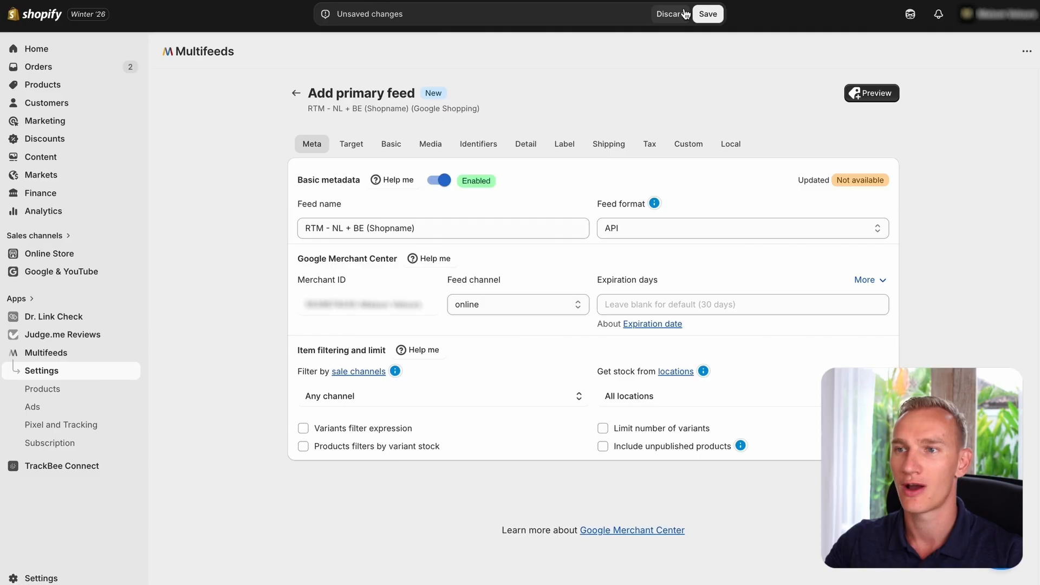
Discard the unsaved primary feed and return to the product groups overview in the feed settings.
{"action": "left_click", "coordinate": [676, 16]}
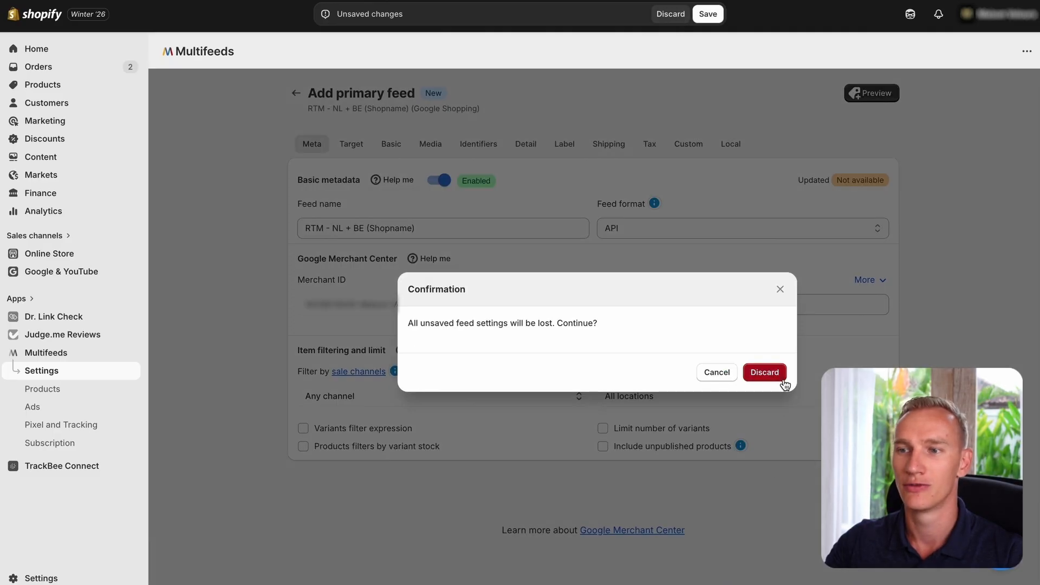
{"action": "left_click", "coordinate": [764, 373]}
{"action": "left_click", "coordinate": [294, 94]}
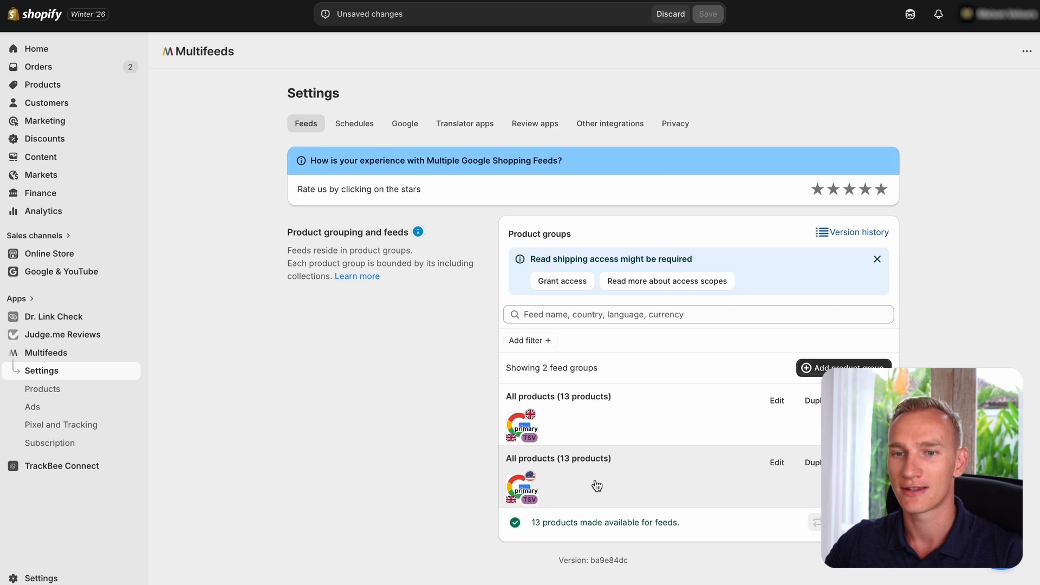
Open the Multifeeds product list and examine which products are included in or excluded from the feeds.
{"action": "left_click", "coordinate": [104, 397]}
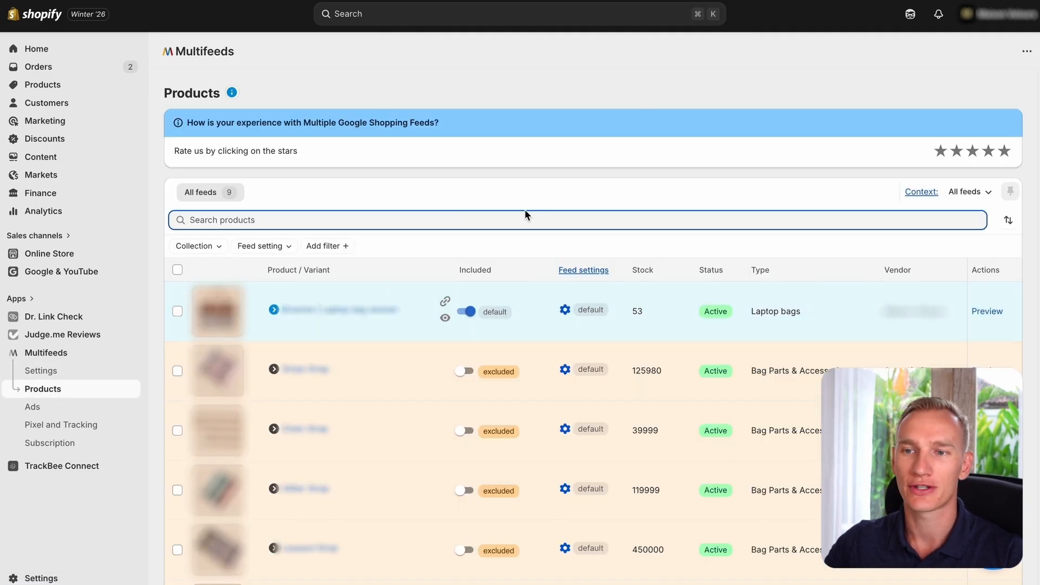
{"action": "scroll", "coordinate": [522, 213], "scroll_direction": "down", "scroll_amount": 3}
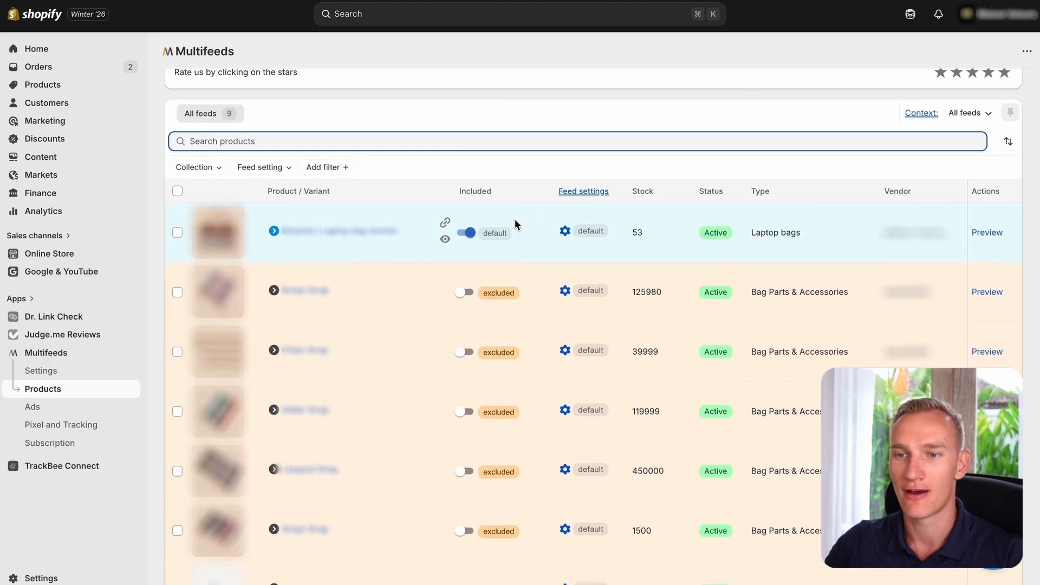
{"action": "scroll", "coordinate": [515, 225], "scroll_direction": "down", "scroll_amount": 1}
{"action": "scroll", "coordinate": [515, 226], "scroll_direction": "down", "scroll_amount": 1}
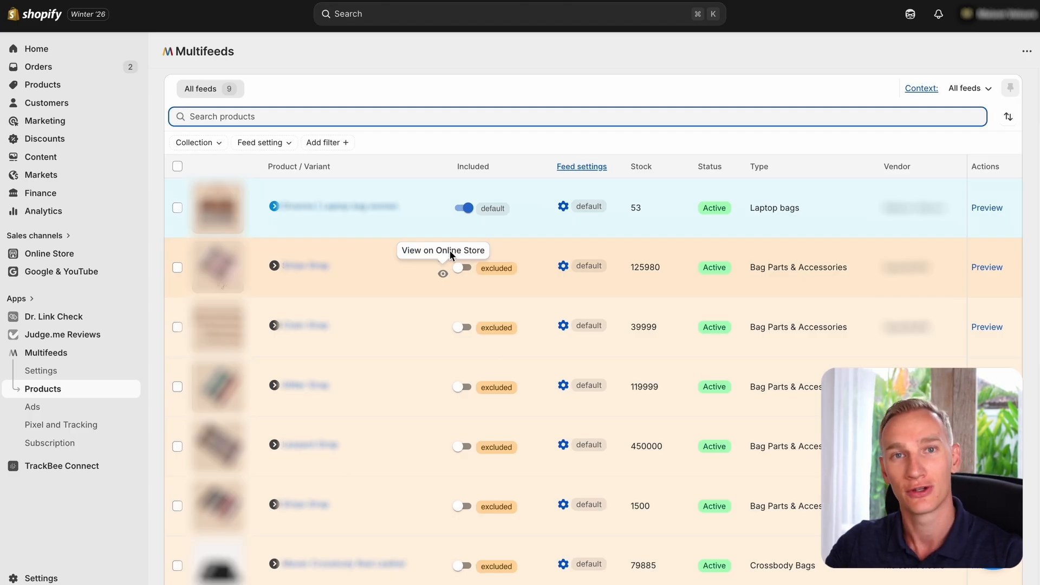
{"action": "scroll", "coordinate": [342, 409], "scroll_direction": "down", "scroll_amount": 1}
{"action": "scroll", "coordinate": [343, 409], "scroll_direction": "down", "scroll_amount": 3}
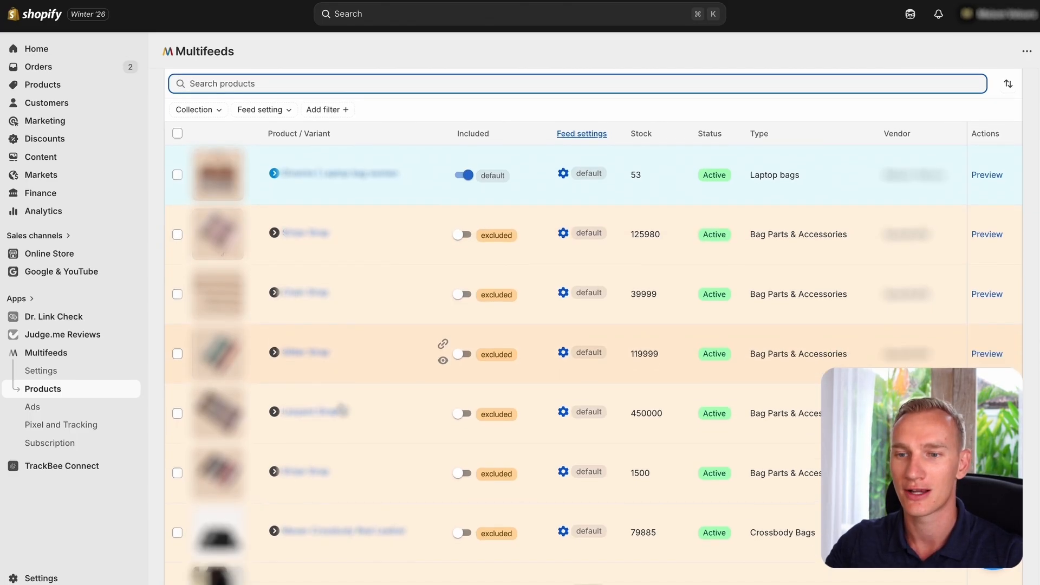
{"action": "scroll", "coordinate": [340, 407], "scroll_direction": "up", "scroll_amount": 3}
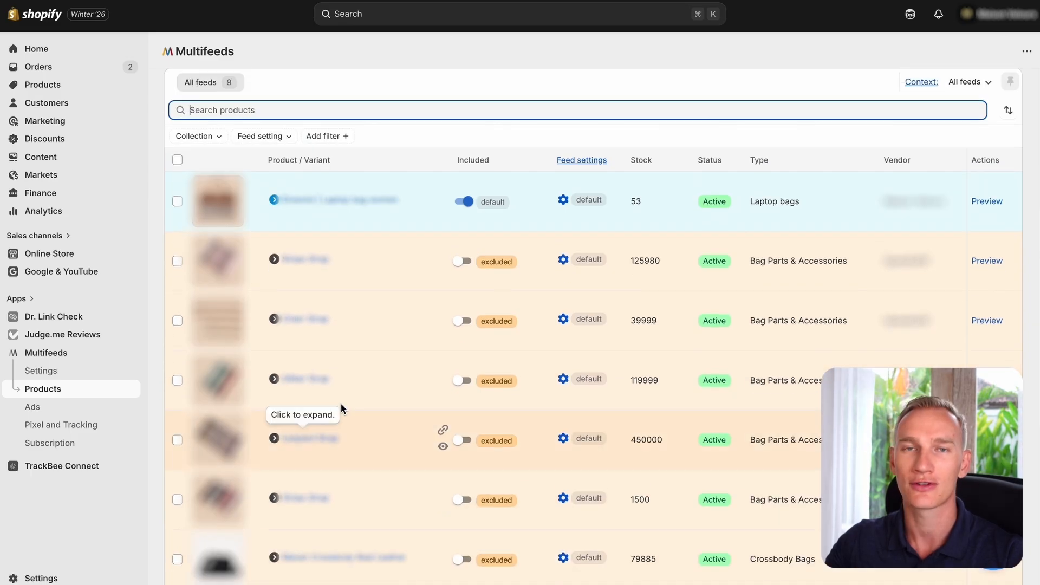